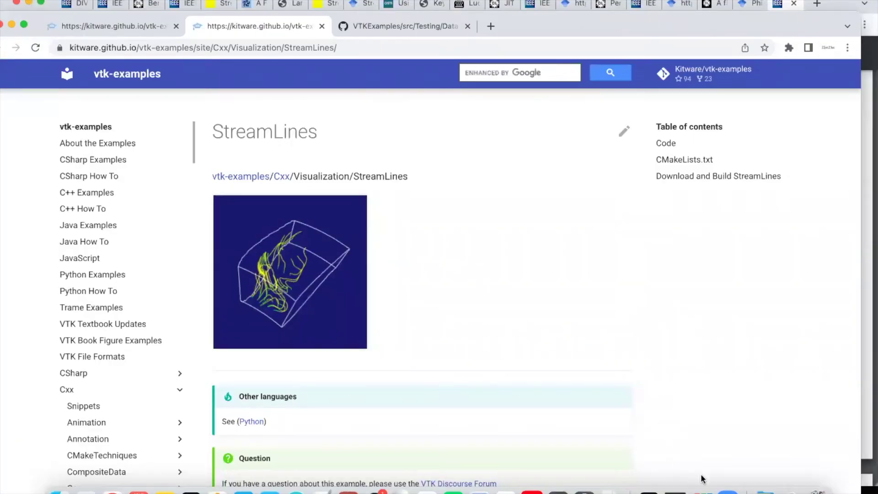
Review the Kitchen example page on the vtk-examples site
{"action": "left_click", "coordinate": [700, 488]}
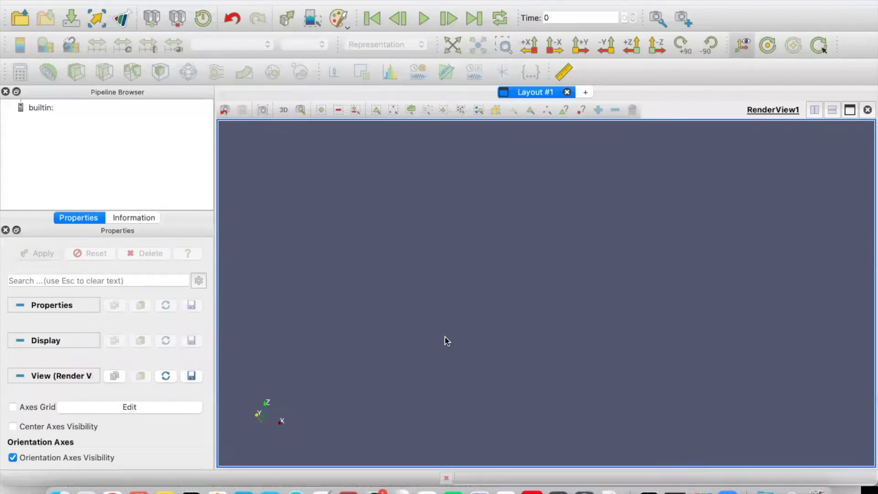
{"action": "left_click", "coordinate": [112, 488]}
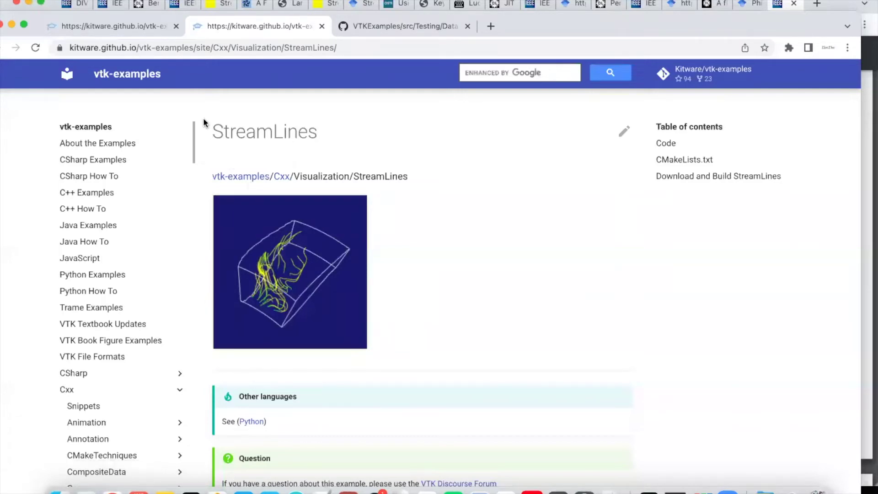
{"action": "left_click", "coordinate": [147, 26]}
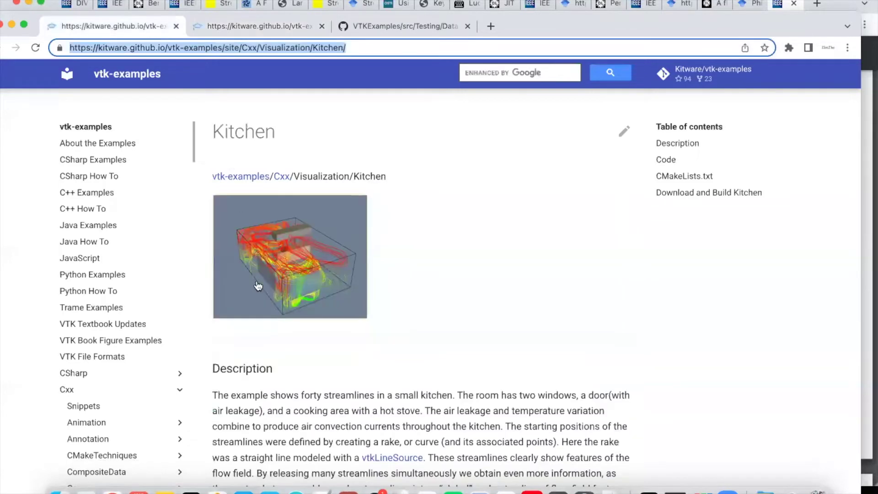
{"action": "scroll", "coordinate": [255, 284], "scroll_direction": "down", "scroll_amount": 2}
{"action": "scroll", "coordinate": [255, 285], "scroll_direction": "up", "scroll_amount": 3}
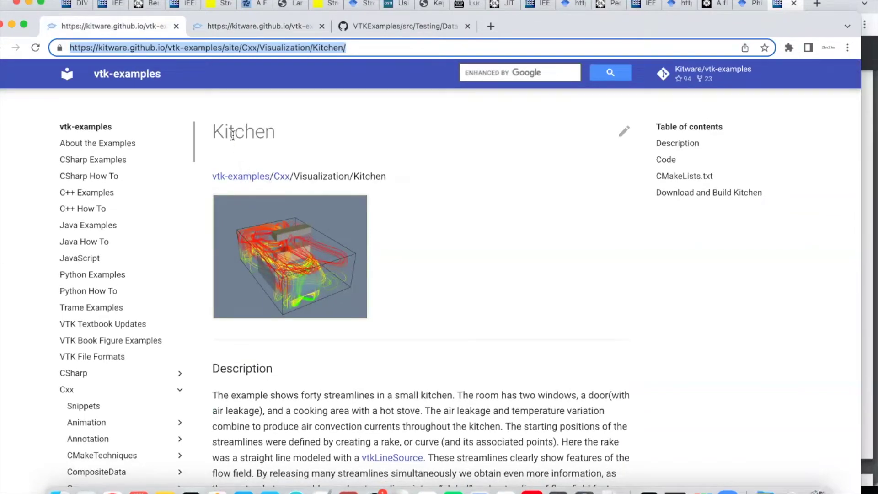
Look over the StreamLines example and the GitHub VTKExamples Testing/Data folder, then return to ParaView
{"action": "left_click", "coordinate": [259, 26]}
{"action": "scroll", "coordinate": [254, 210], "scroll_direction": "down", "scroll_amount": 2}
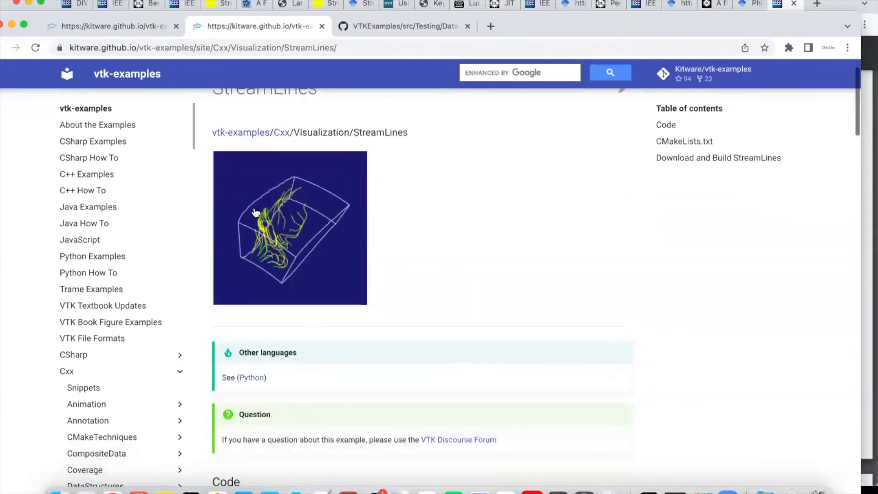
{"action": "scroll", "coordinate": [263, 336], "scroll_direction": "down", "scroll_amount": 4}
{"action": "scroll", "coordinate": [275, 297], "scroll_direction": "up", "scroll_amount": 4}
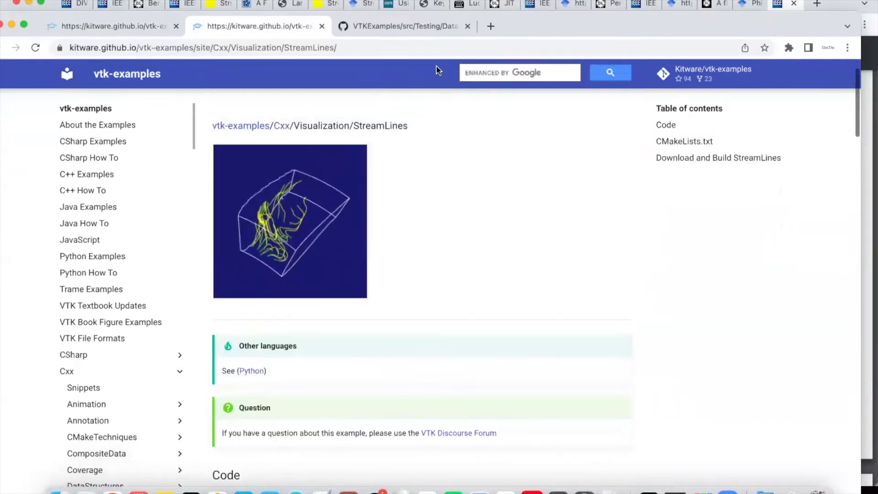
{"action": "left_click", "coordinate": [410, 29]}
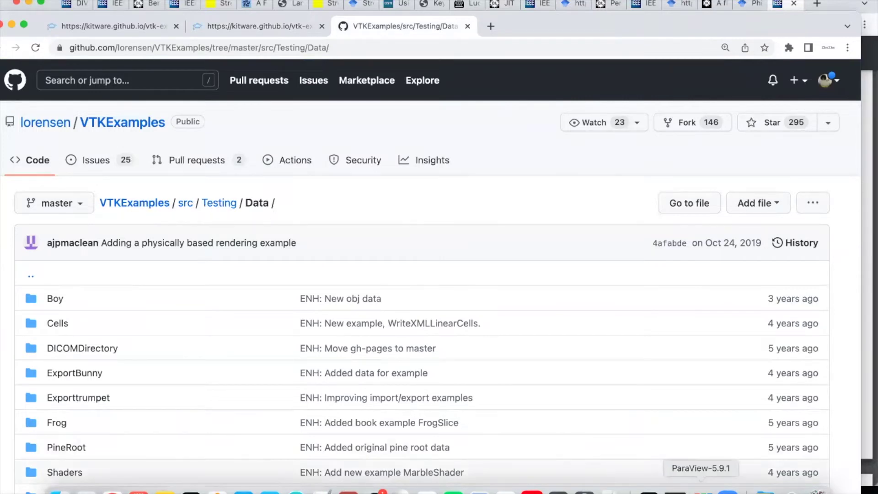
{"action": "left_click", "coordinate": [701, 488]}
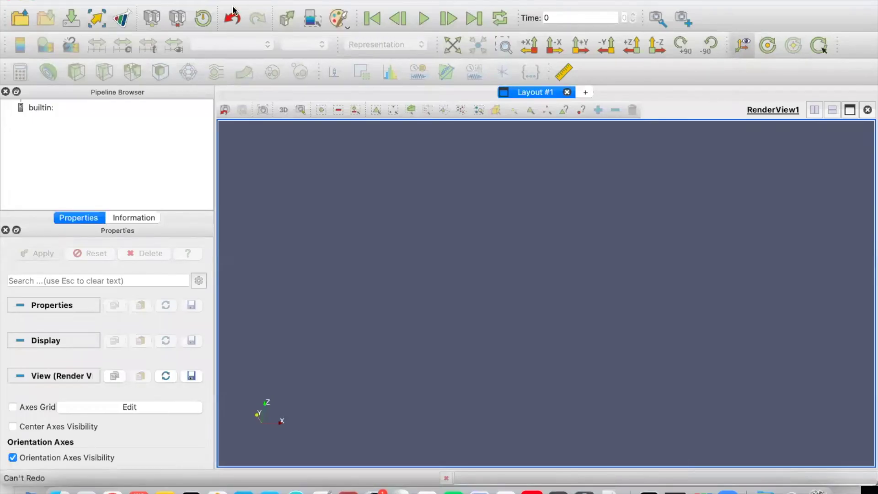
Open kitchen.vtk in ParaView and apply it
{"action": "left_click", "coordinate": [20, 20]}
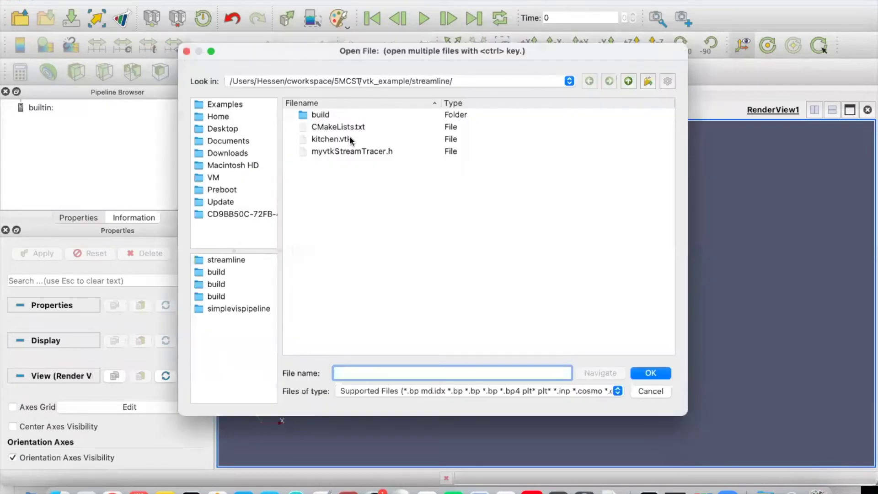
{"action": "left_click", "coordinate": [332, 140]}
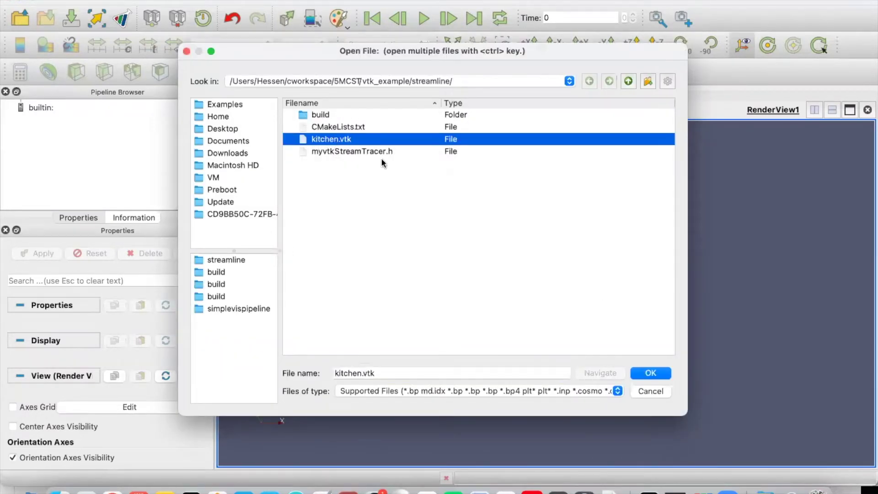
{"action": "left_click", "coordinate": [648, 375]}
{"action": "left_click", "coordinate": [45, 253]}
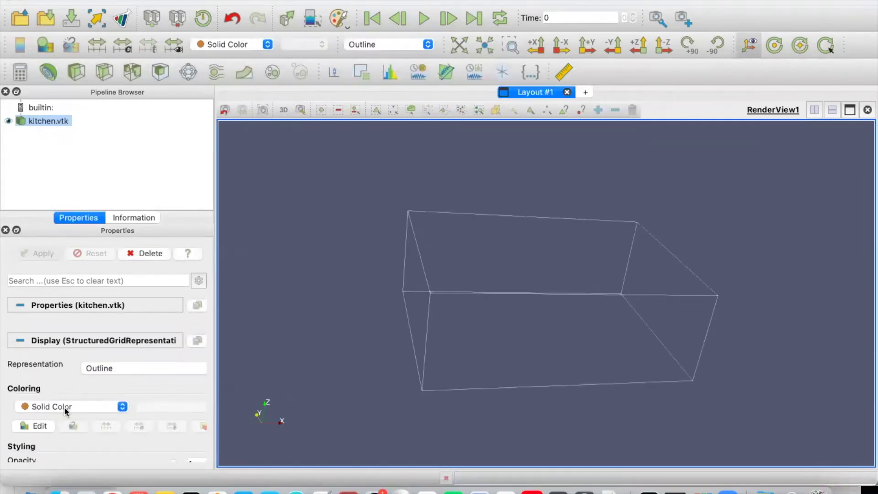
Colour the kitchen box by u1 and display it with Surface representation
{"action": "left_click", "coordinate": [65, 406]}
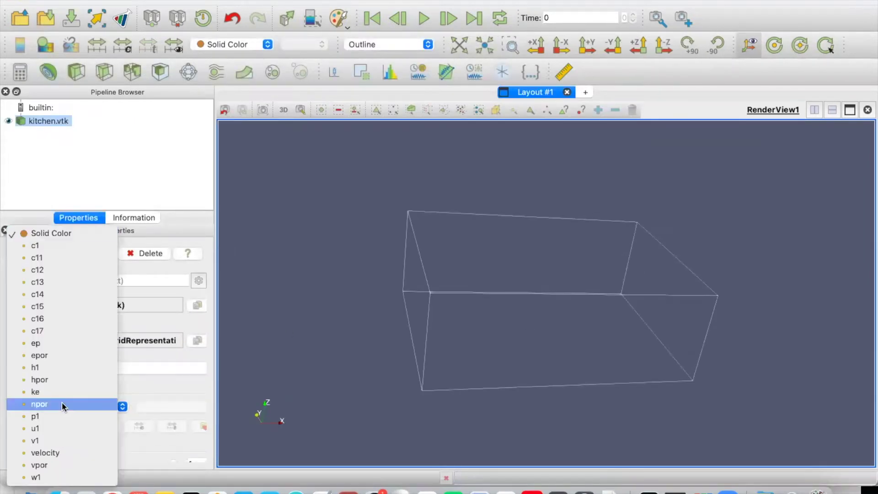
{"action": "left_click", "coordinate": [55, 429]}
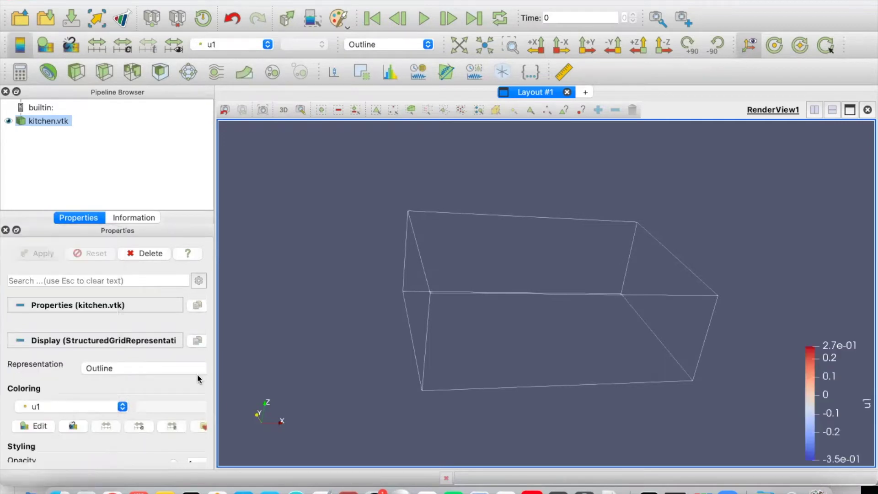
{"action": "left_click_drag", "start_coordinate": [472, 290], "coordinate": [461, 300]}
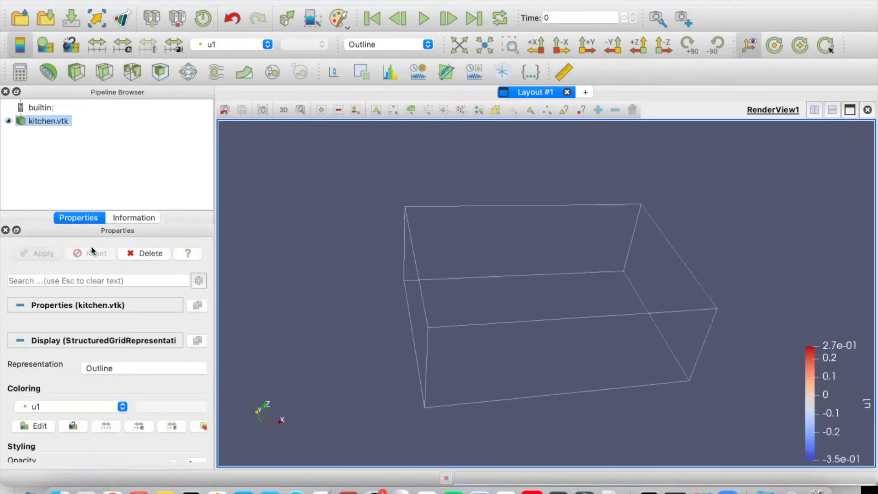
{"action": "scroll", "coordinate": [141, 353], "scroll_direction": "down", "scroll_amount": 1}
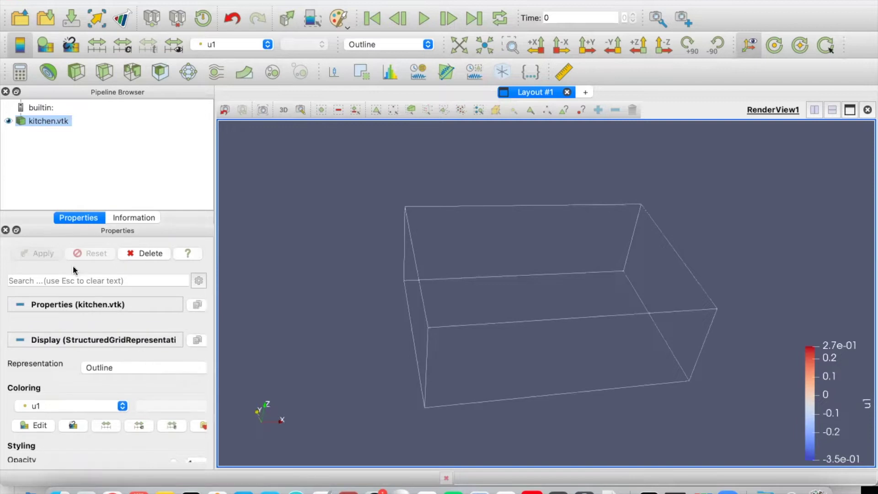
{"action": "left_click", "coordinate": [105, 367]}
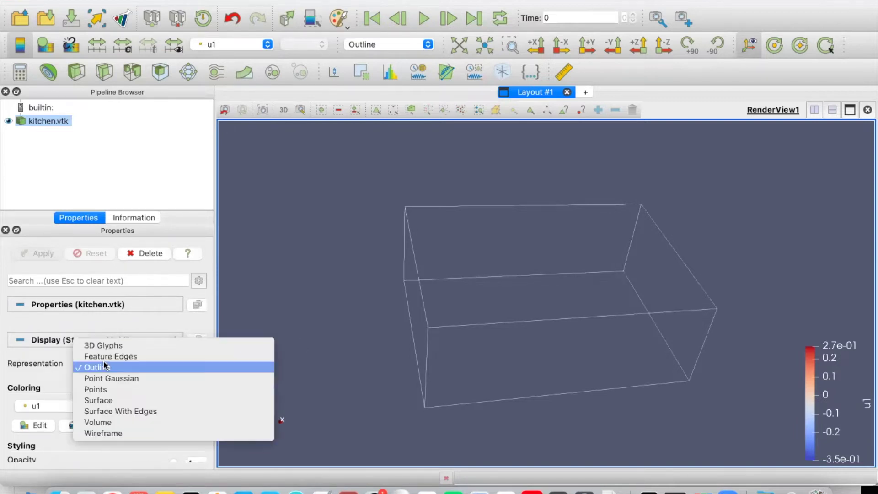
{"action": "left_click", "coordinate": [115, 398]}
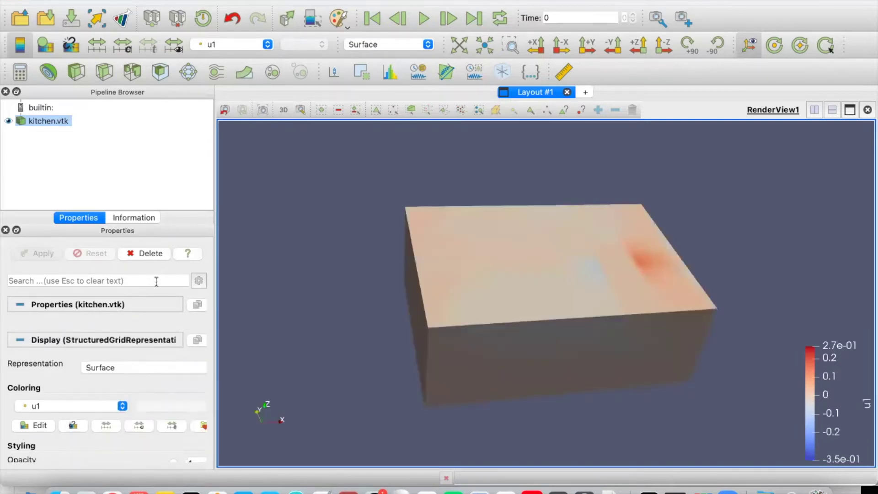
{"action": "left_click", "coordinate": [218, 74]}
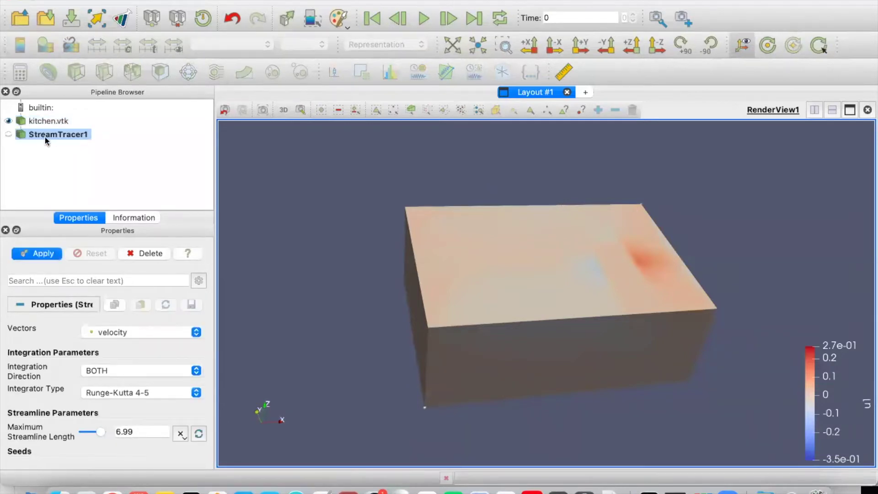
Apply a Stream Tracer on kitchen.vtk and hide the kitchen surface, leaving p1-coloured streamlines
{"action": "left_click", "coordinate": [9, 137]}
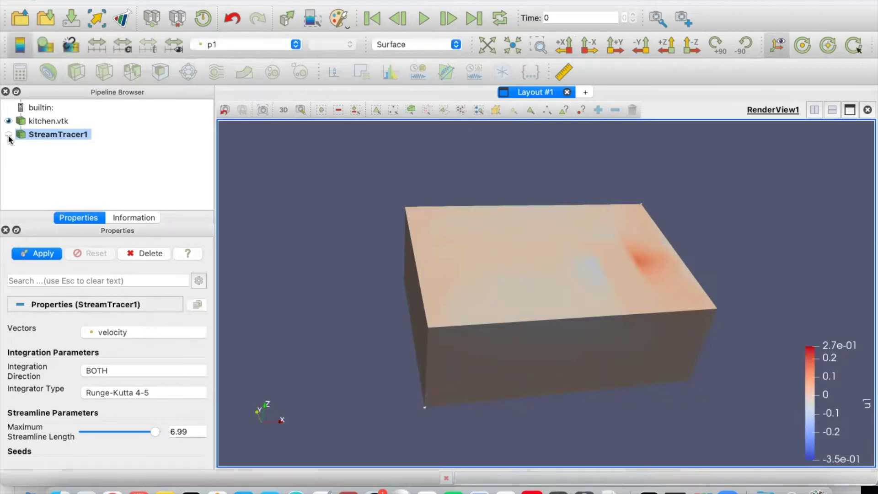
{"action": "left_click", "coordinate": [8, 120]}
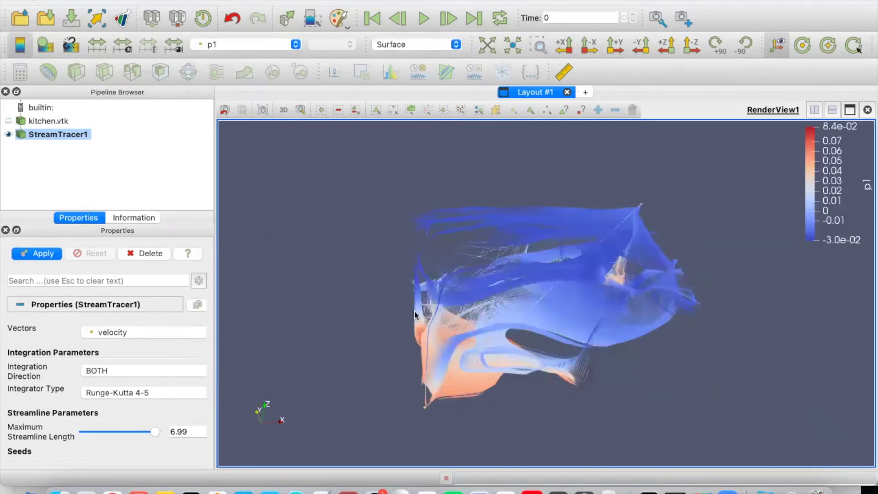
{"action": "left_click_drag", "start_coordinate": [409, 318], "coordinate": [408, 315]}
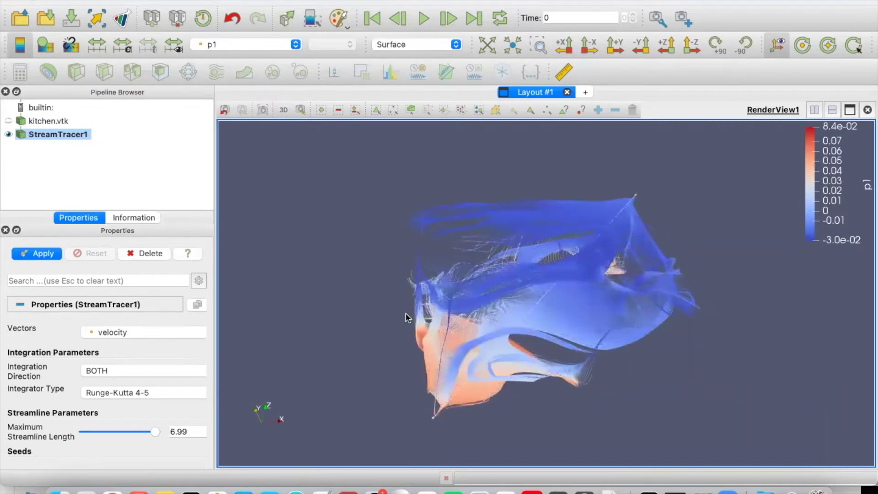
{"action": "left_click", "coordinate": [48, 251]}
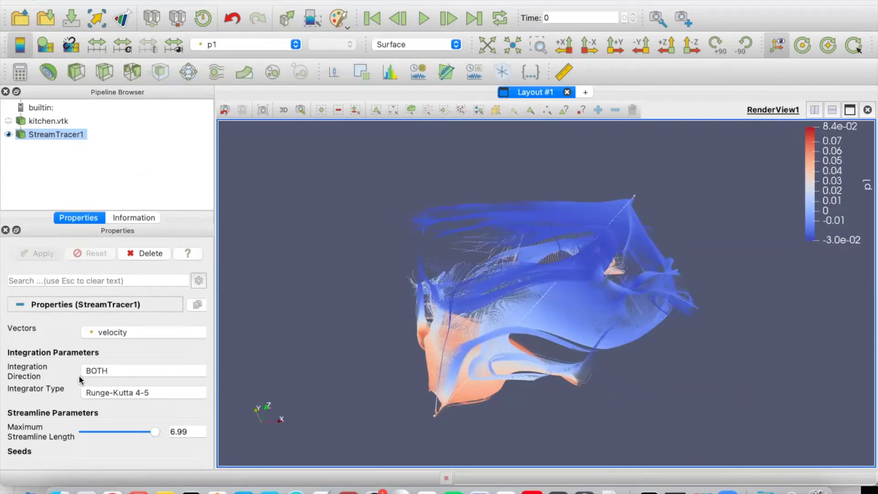
{"action": "scroll", "coordinate": [87, 370], "scroll_direction": "up", "scroll_amount": 1}
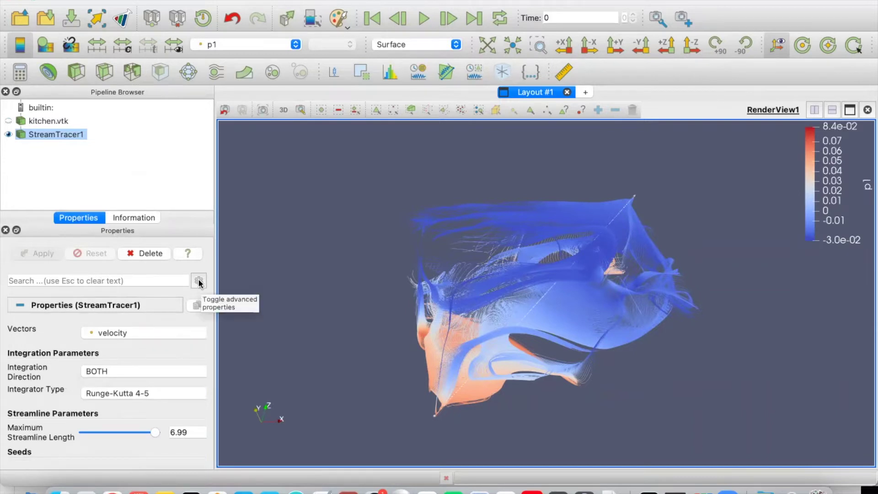
Lower StreamTracer1's Maximum Streamline Length from 6.99 to 2.7261 and reapply
{"action": "scroll", "coordinate": [57, 379], "scroll_direction": "down", "scroll_amount": 5}
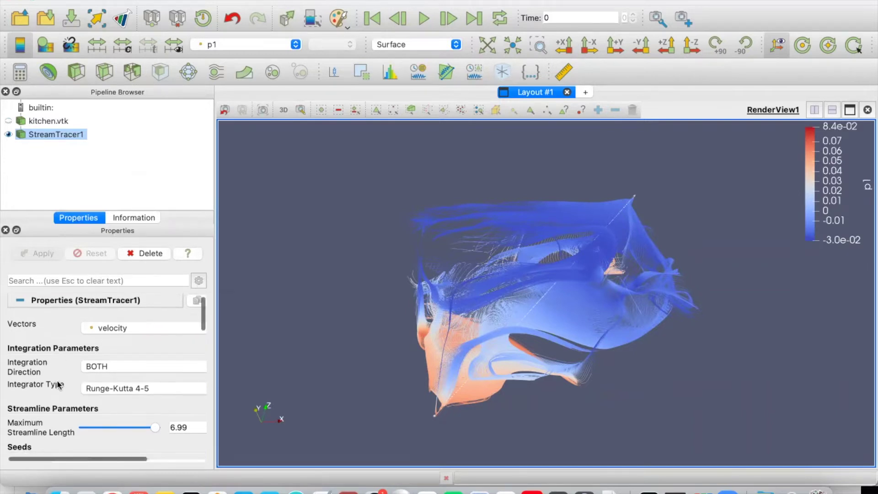
{"action": "scroll", "coordinate": [57, 384], "scroll_direction": "up", "scroll_amount": 10}
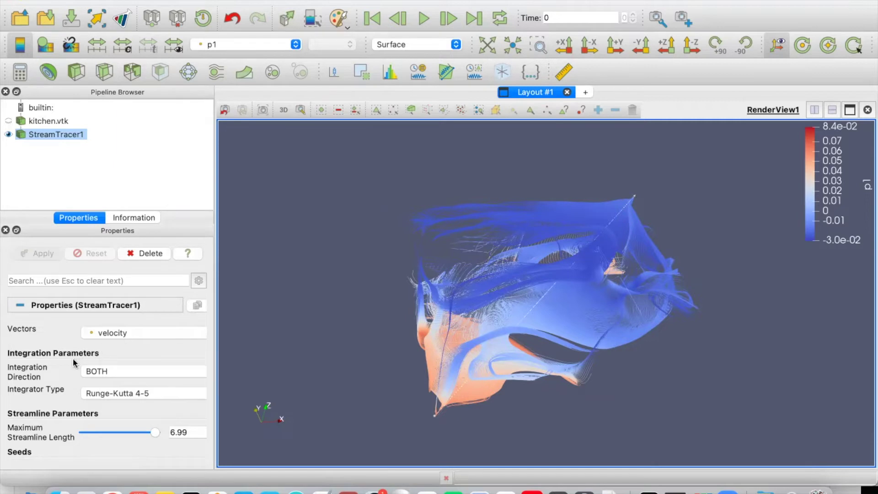
{"action": "scroll", "coordinate": [46, 379], "scroll_direction": "down", "scroll_amount": 3}
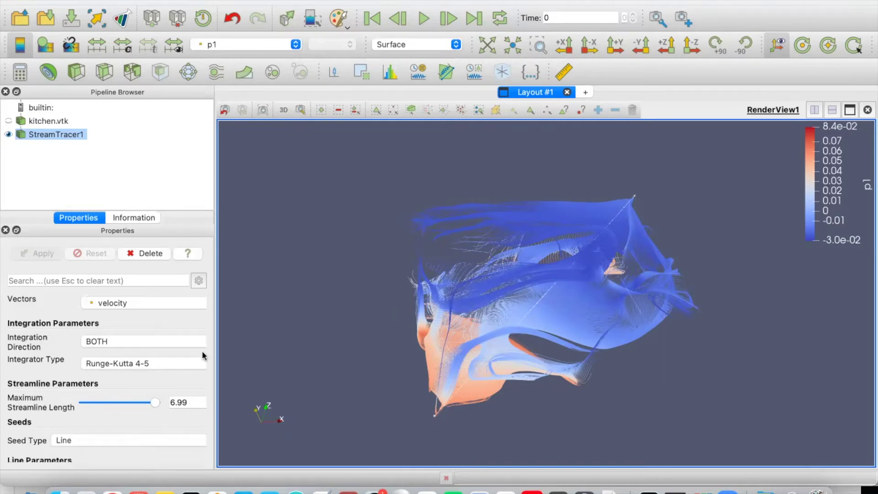
{"action": "scroll", "coordinate": [108, 383], "scroll_direction": "down", "scroll_amount": 1}
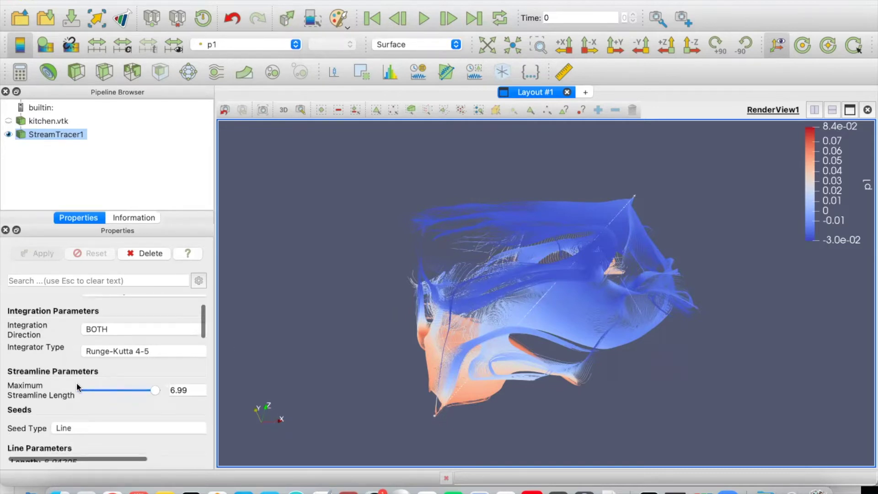
{"action": "scroll", "coordinate": [127, 390], "scroll_direction": "down", "scroll_amount": 1}
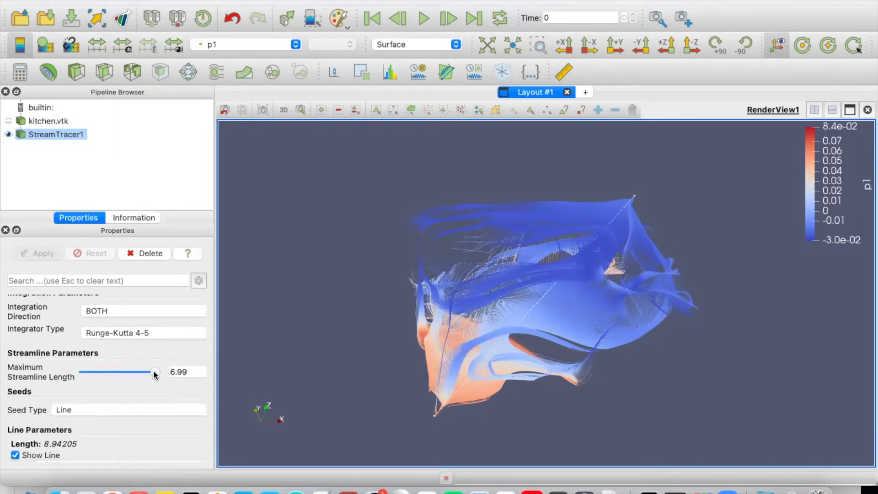
{"action": "left_click_drag", "start_coordinate": [154, 374], "coordinate": [111, 372]}
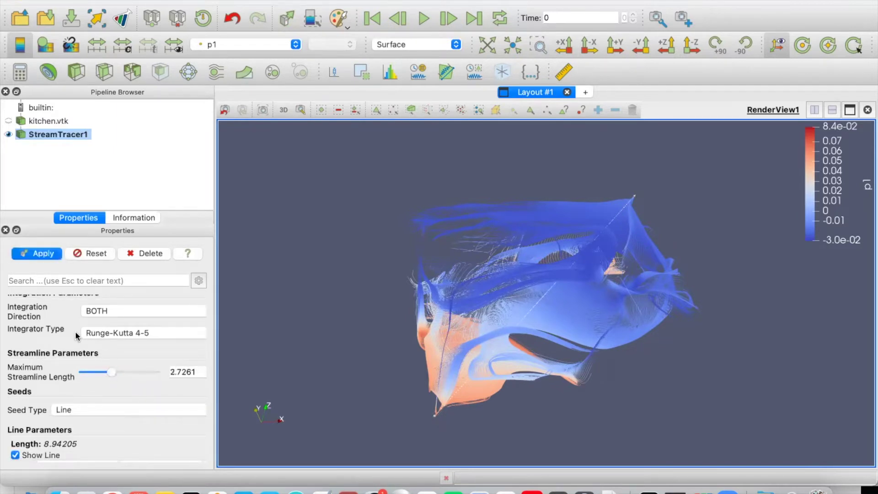
{"action": "left_click", "coordinate": [40, 255]}
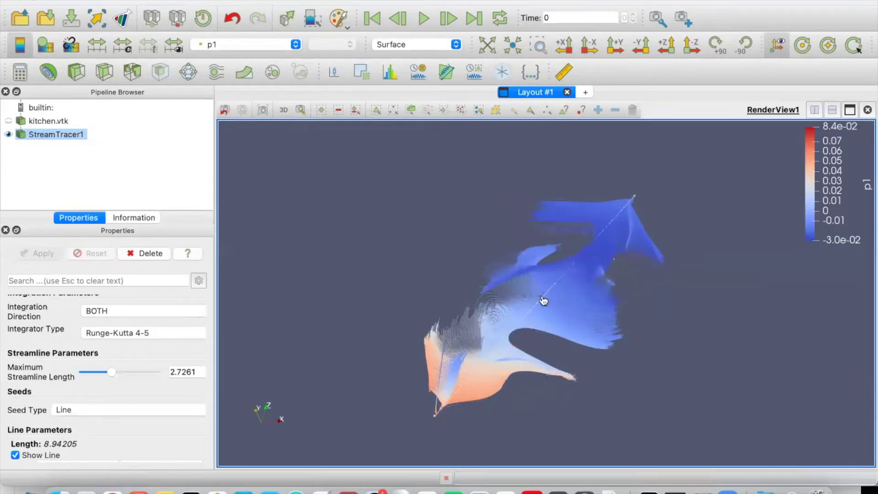
{"action": "mouse_move", "coordinate": [517, 304]}
{"action": "left_mouse_down"}
{"action": "mouse_move", "coordinate": [499, 298]}
{"action": "mouse_move", "coordinate": [529, 308]}
{"action": "left_mouse_up"}
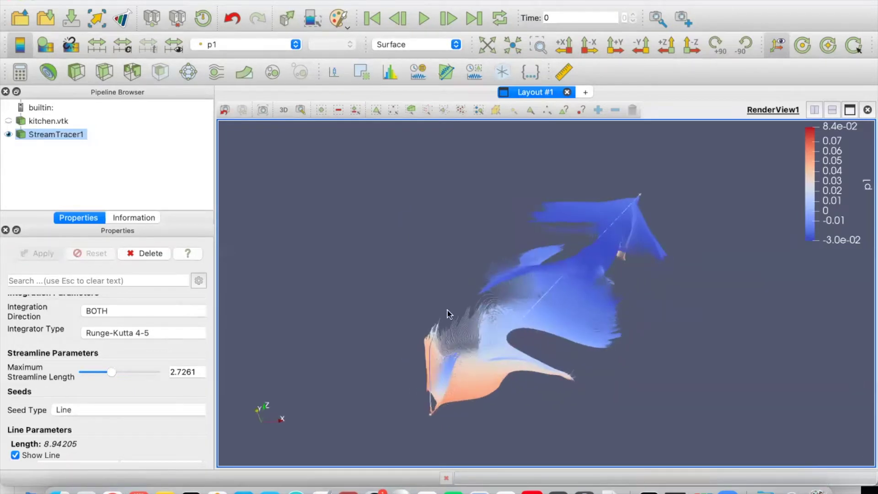
Switch the seed type to Point Cloud, enlarge the seed sphere, and reapply
{"action": "left_click", "coordinate": [65, 412]}
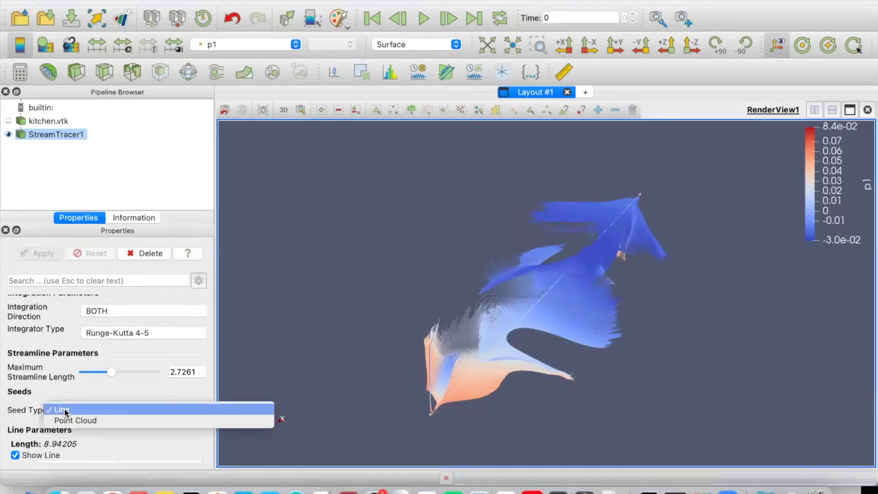
{"action": "left_click", "coordinate": [79, 416]}
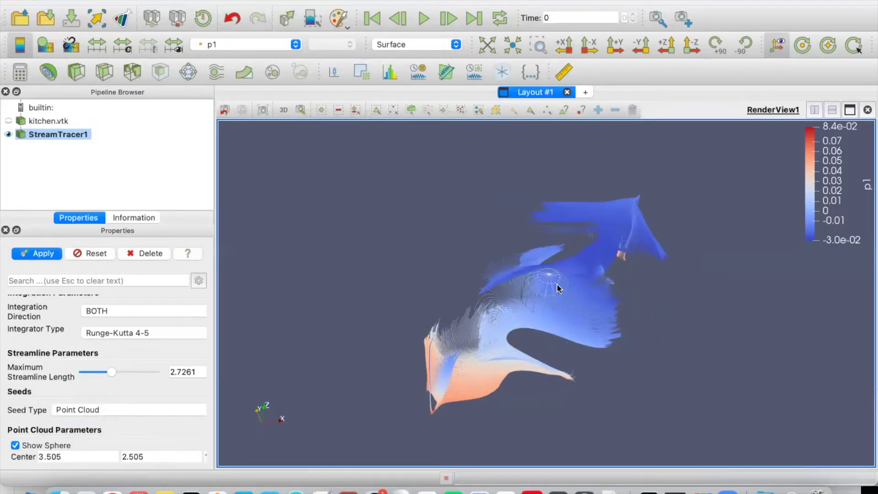
{"action": "left_click_drag", "start_coordinate": [548, 288], "coordinate": [528, 298]}
{"action": "left_click", "coordinate": [87, 411]}
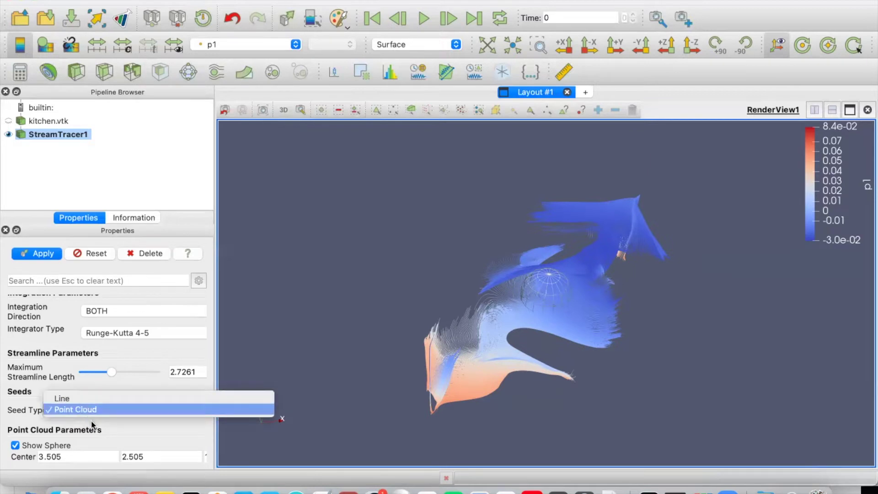
{"action": "left_click", "coordinate": [92, 420]}
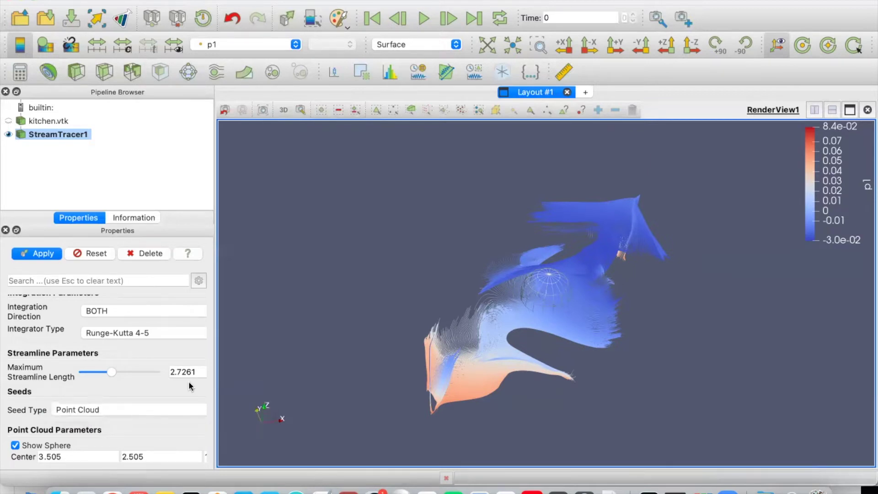
{"action": "left_click", "coordinate": [38, 254]}
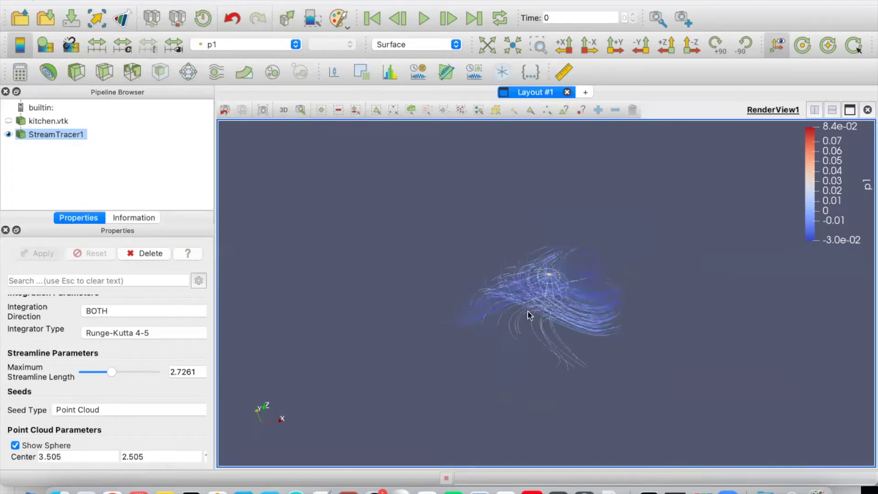
{"action": "left_click", "coordinate": [86, 411]}
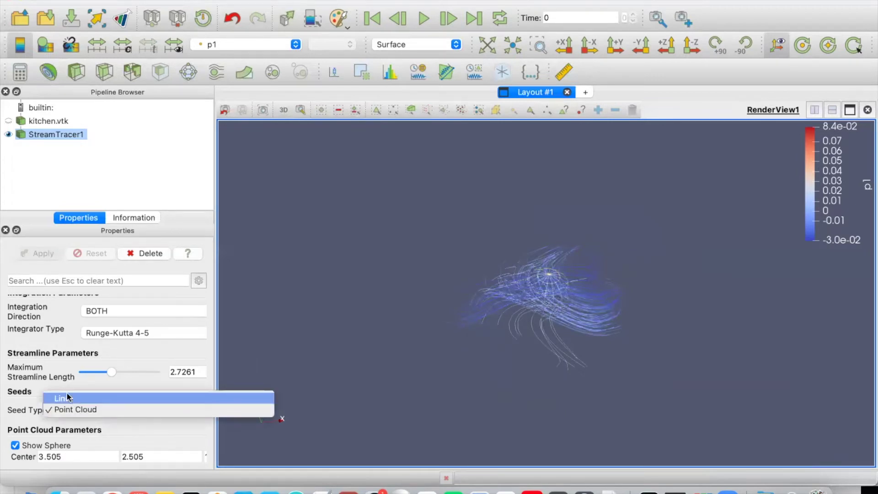
Return to Line seeding and change the seed Resolution from 1000 to 10, applying each change
{"action": "left_click", "coordinate": [69, 394]}
{"action": "scroll", "coordinate": [65, 411], "scroll_direction": "down", "scroll_amount": 2}
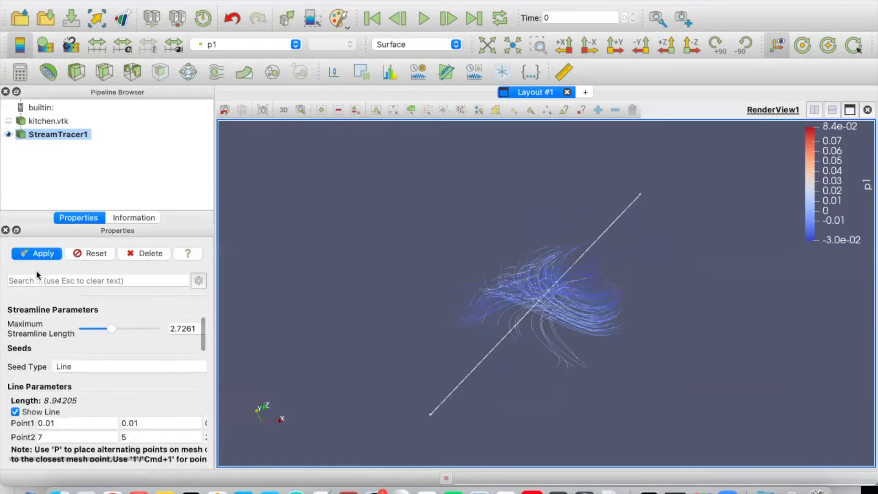
{"action": "left_click", "coordinate": [45, 254]}
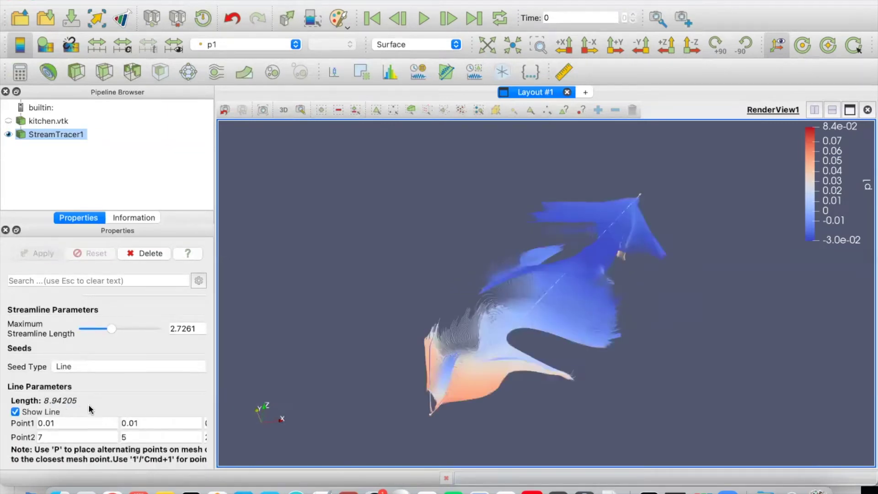
{"action": "scroll", "coordinate": [89, 408], "scroll_direction": "down", "scroll_amount": 5}
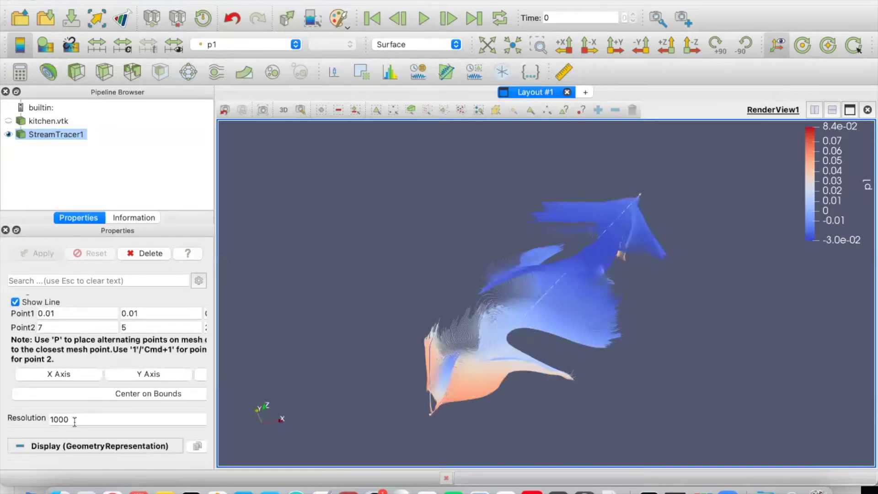
{"action": "double_click", "coordinate": [74, 421]}
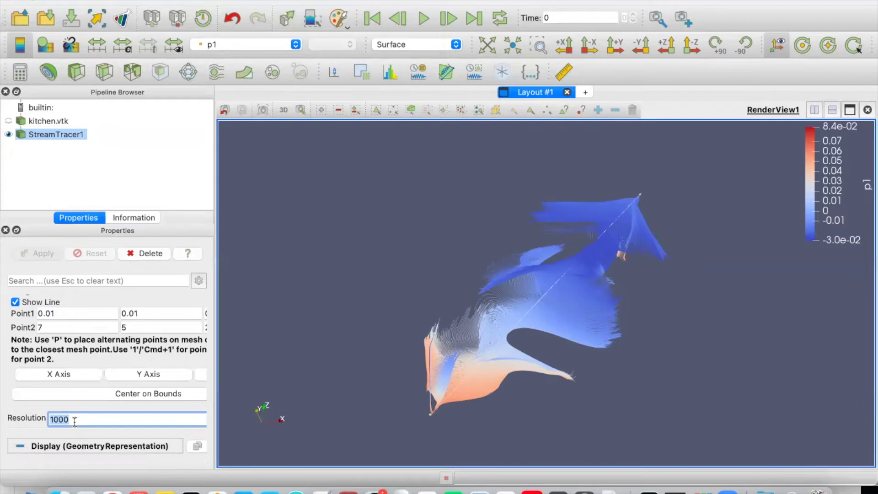
{"action": "type", "text": "10"}
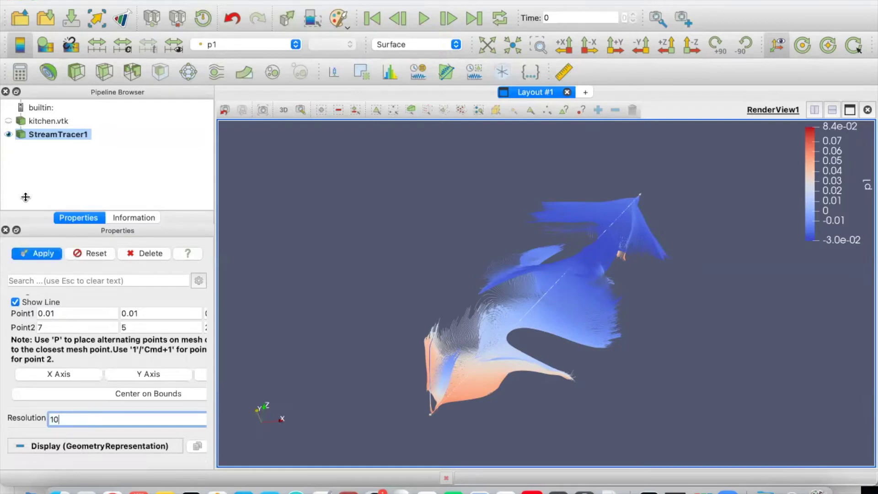
{"action": "left_click", "coordinate": [44, 254]}
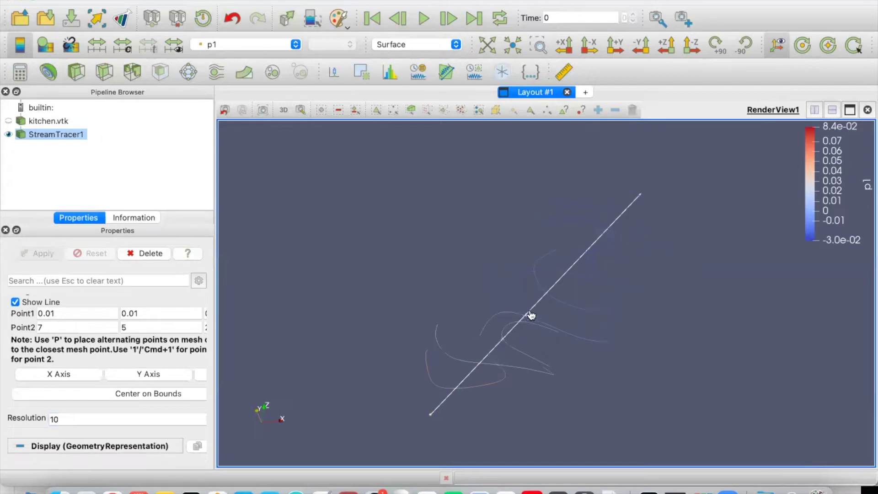
{"action": "left_click", "coordinate": [562, 282]}
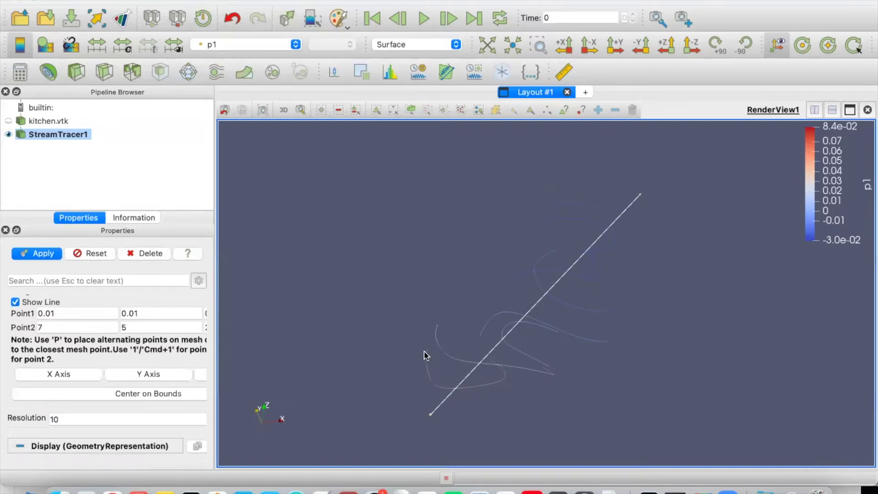
Colour the streamlines by ke instead of p1, giving a 1.0e-10 to 1.2e-04 legend
{"action": "scroll", "coordinate": [135, 344], "scroll_direction": "down", "scroll_amount": 5}
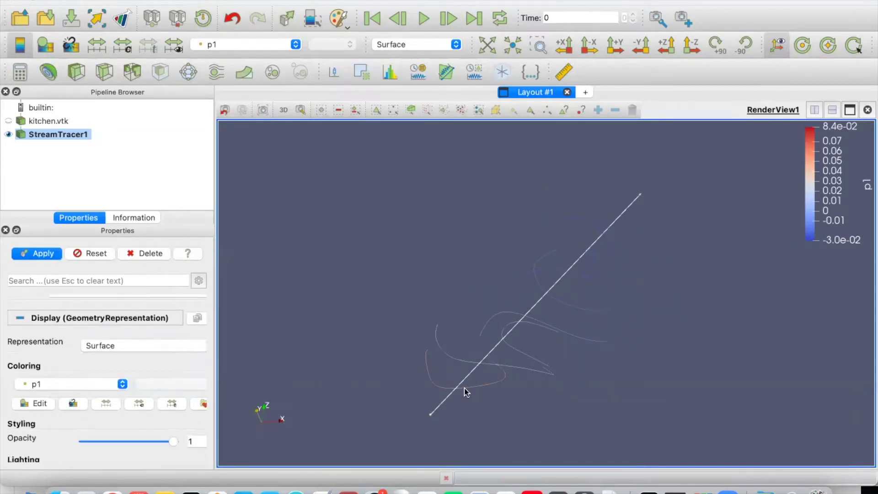
{"action": "left_click", "coordinate": [82, 386]}
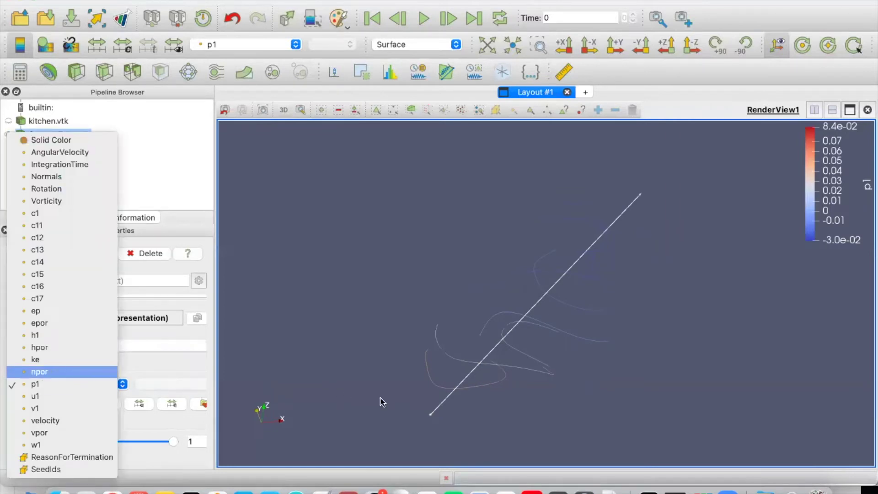
{"action": "left_click", "coordinate": [43, 288]}
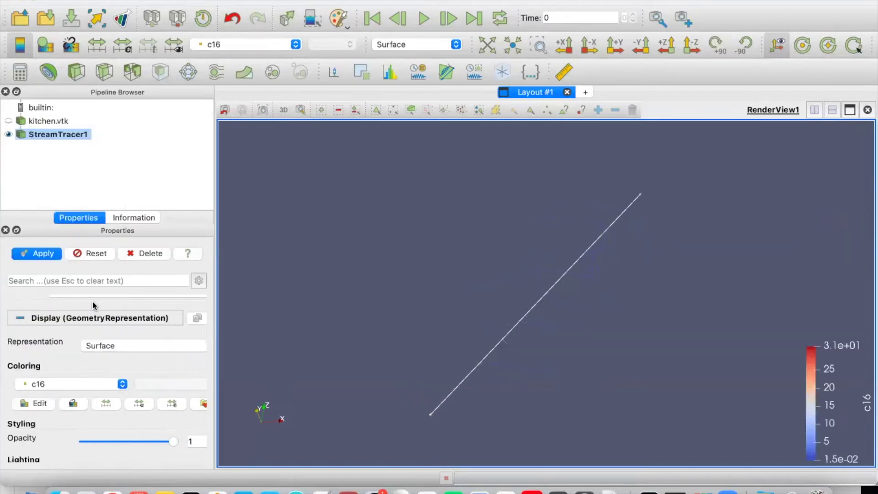
{"action": "left_click", "coordinate": [53, 383]}
{"action": "left_click", "coordinate": [55, 365]}
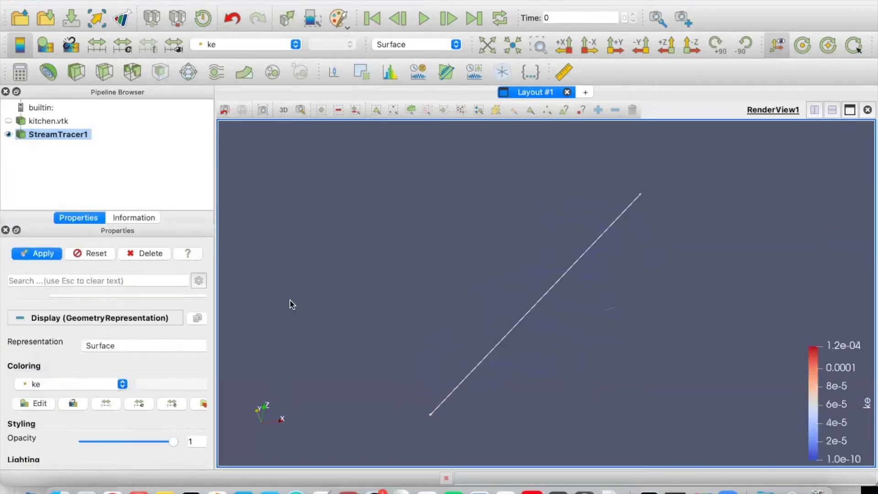
{"action": "left_click", "coordinate": [36, 254]}
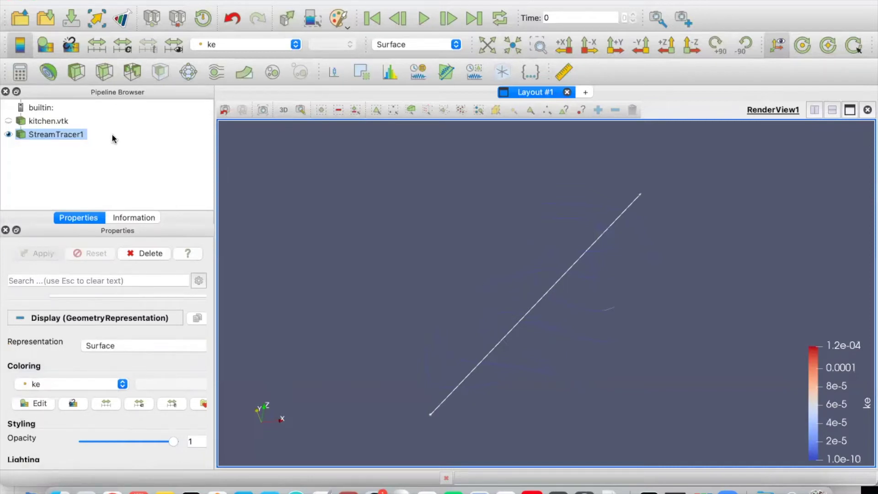
{"action": "left_click", "coordinate": [21, 19]}
Open combxyz.bin, showing all file types, with the PLOT3D Reader
{"action": "left_click", "coordinate": [427, 390]}
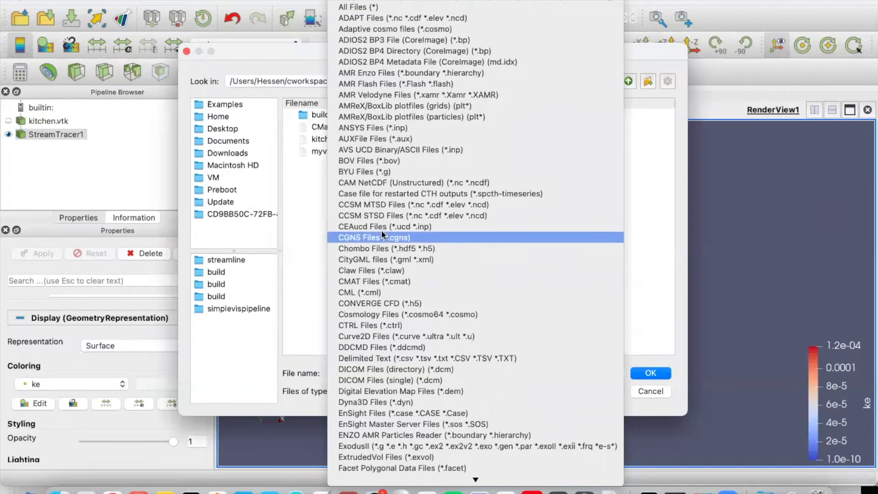
{"action": "left_click", "coordinate": [356, 7]}
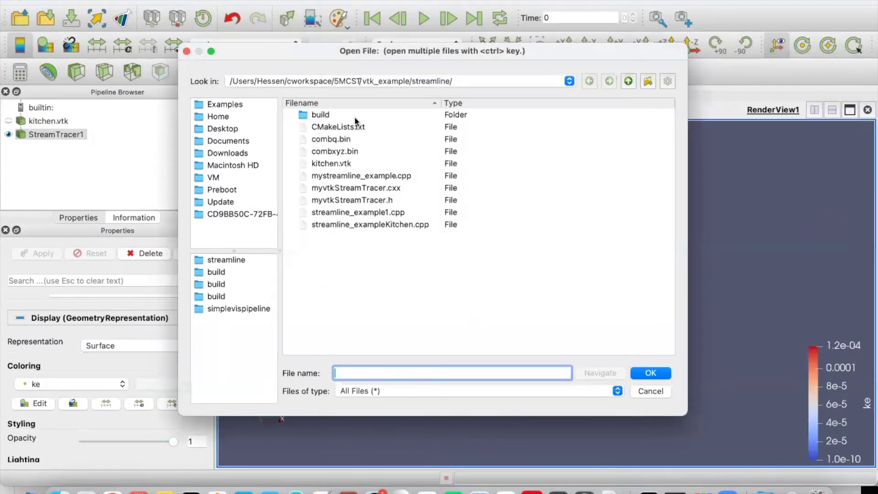
{"action": "left_click", "coordinate": [358, 150]}
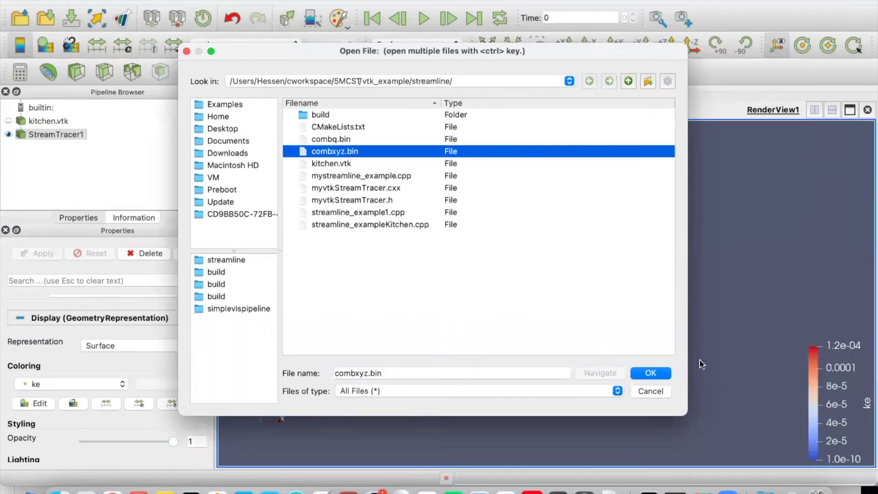
{"action": "left_click", "coordinate": [651, 373]}
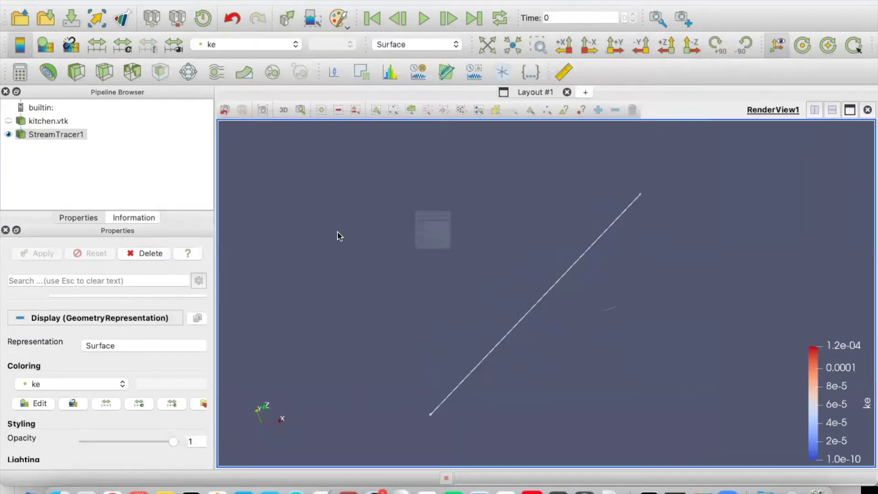
{"action": "scroll", "coordinate": [379, 220], "scroll_direction": "down", "scroll_amount": 10}
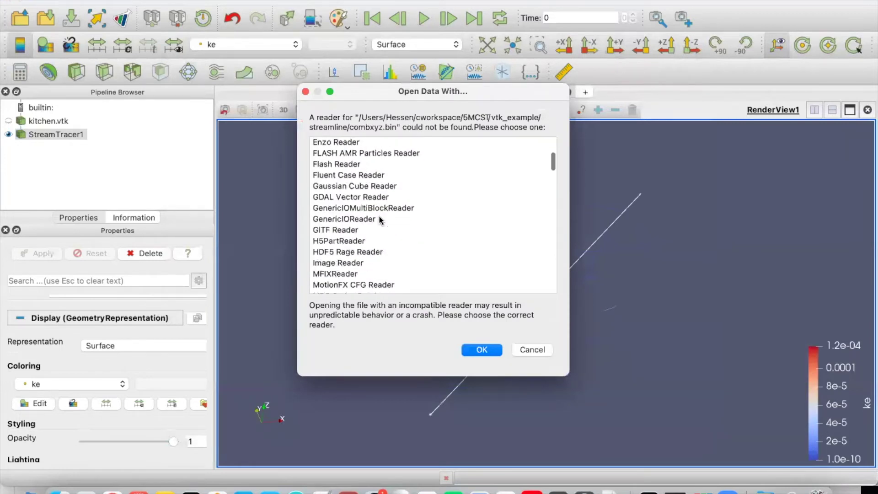
{"action": "scroll", "coordinate": [379, 220], "scroll_direction": "down", "scroll_amount": 3}
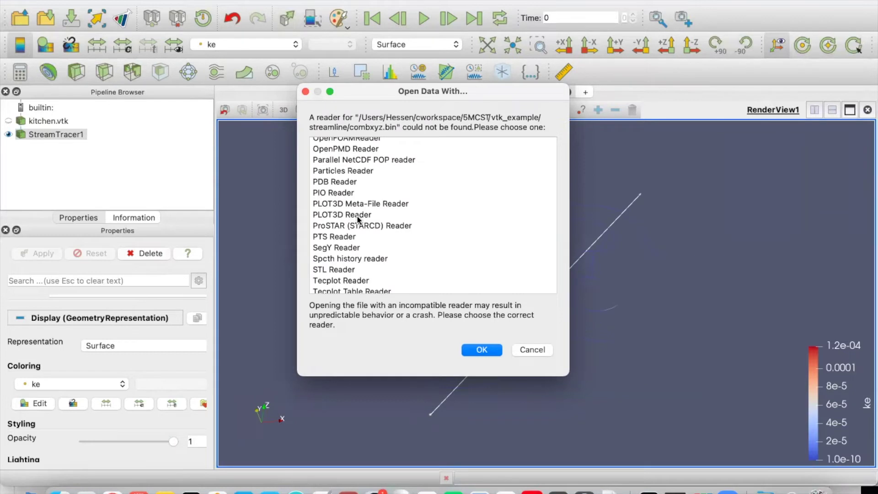
{"action": "left_click", "coordinate": [358, 216]}
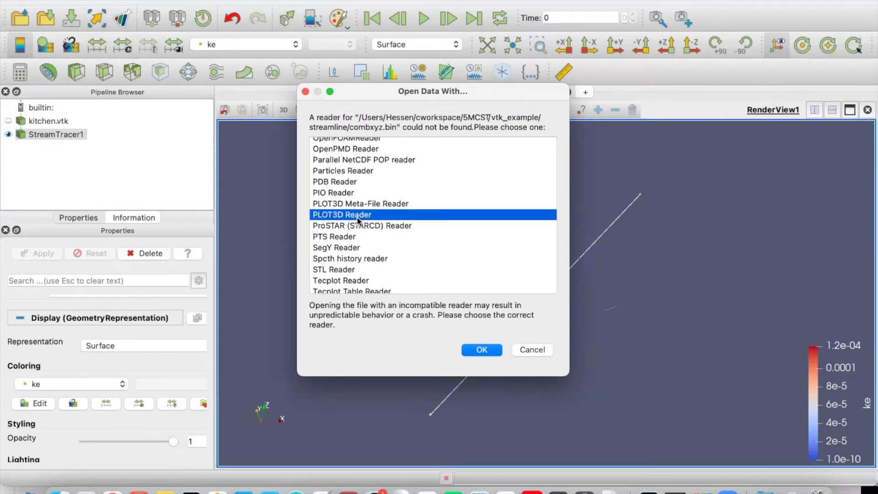
{"action": "left_click", "coordinate": [483, 350]}
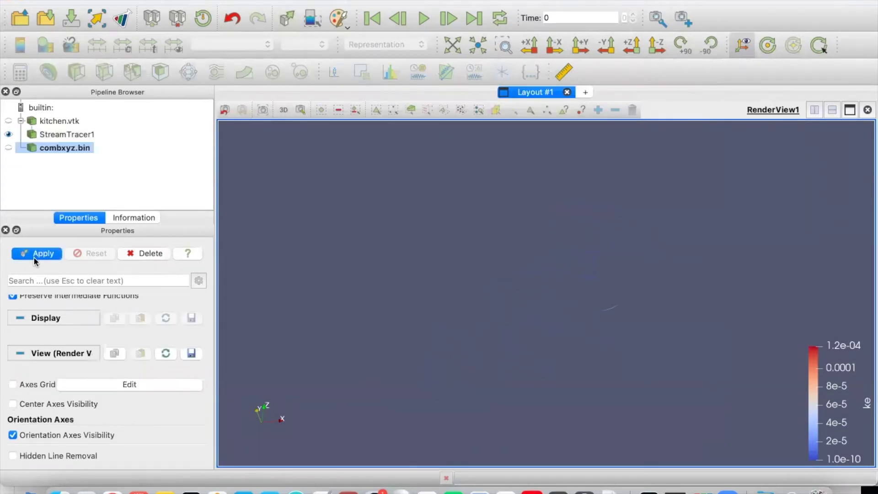
Hide StreamTracer1 and set combq.bin as combxyz.bin's Q file
{"action": "scroll", "coordinate": [35, 316], "scroll_direction": "up", "scroll_amount": 10}
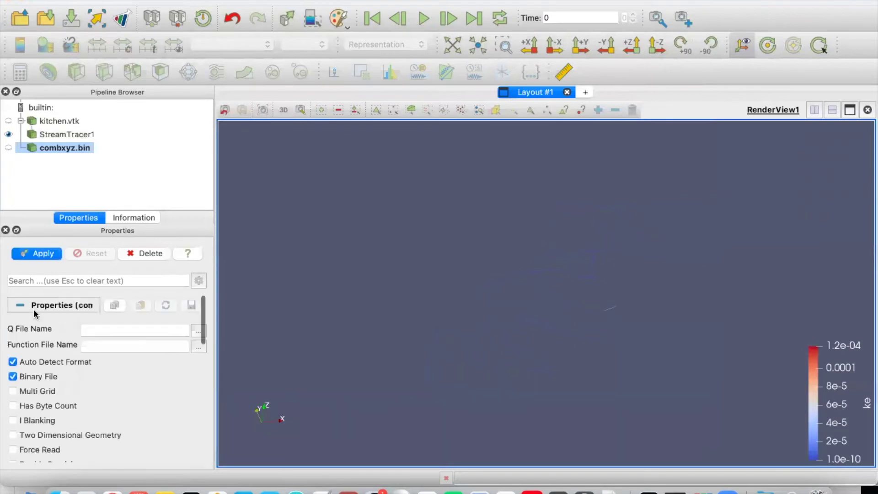
{"action": "left_click", "coordinate": [8, 134]}
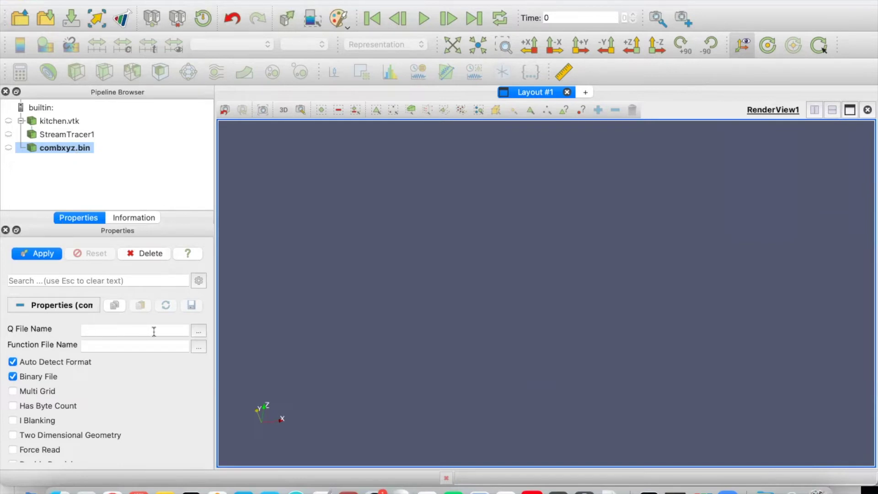
{"action": "left_click", "coordinate": [203, 334]}
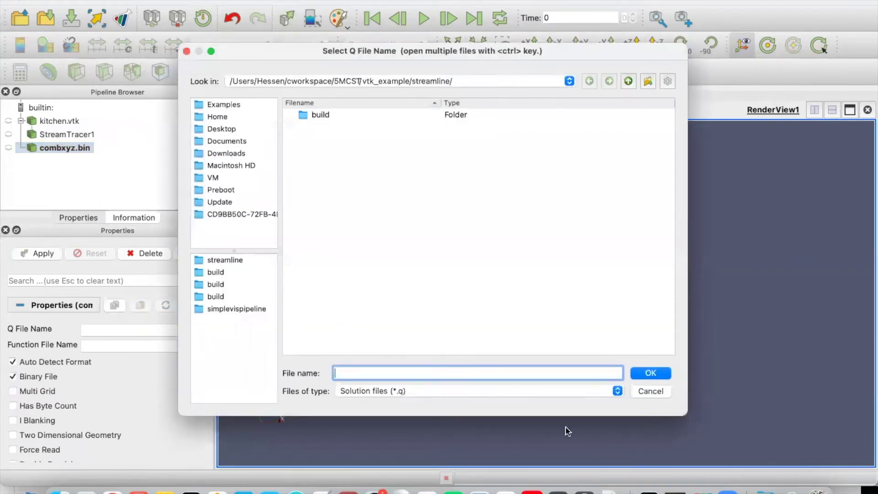
{"action": "left_click", "coordinate": [454, 389]}
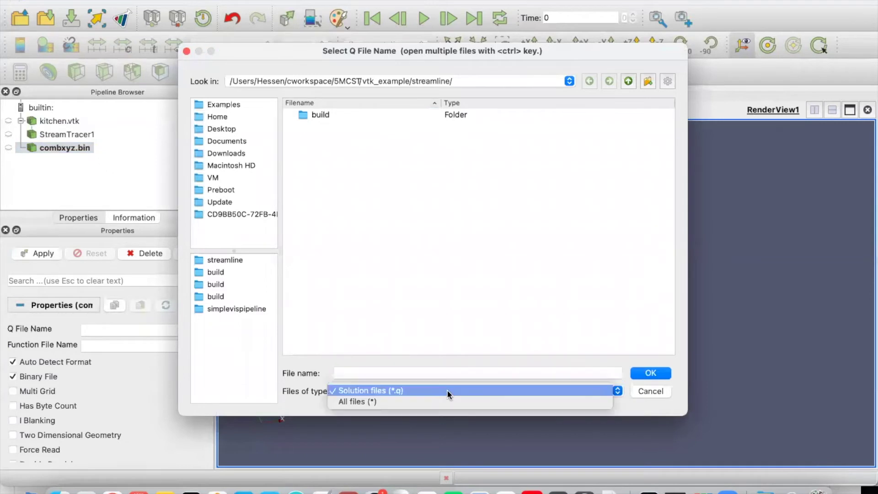
{"action": "left_click", "coordinate": [424, 399]}
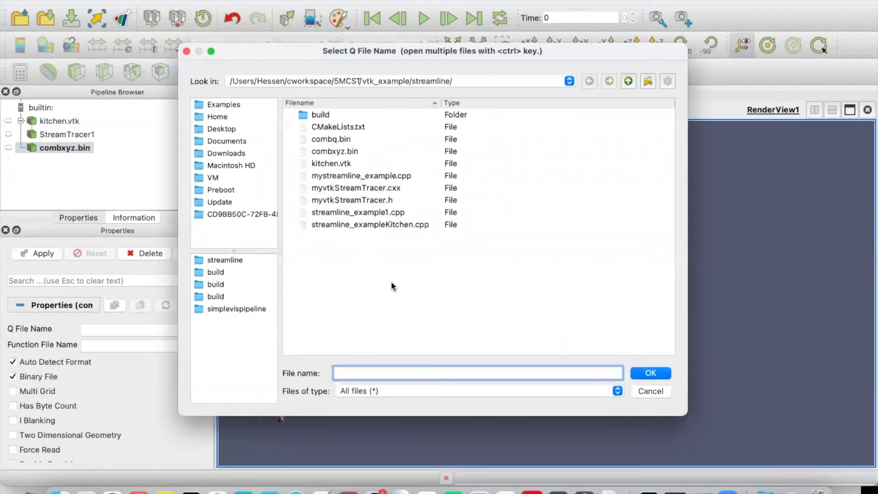
{"action": "left_click", "coordinate": [337, 138]}
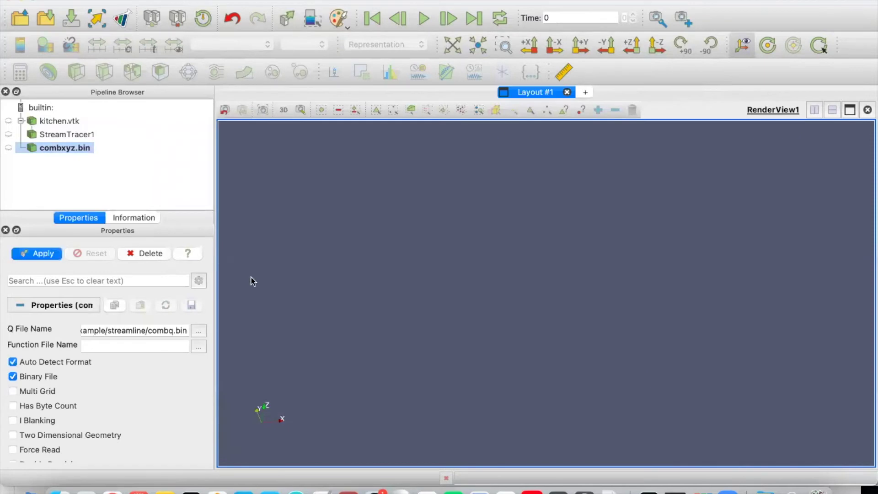
{"action": "left_click", "coordinate": [653, 372]}
Apply to load combxyz.bin with its combq.bin solution as an outline box
{"action": "left_click", "coordinate": [53, 253]}
{"action": "scroll", "coordinate": [79, 393], "scroll_direction": "down", "scroll_amount": 10}
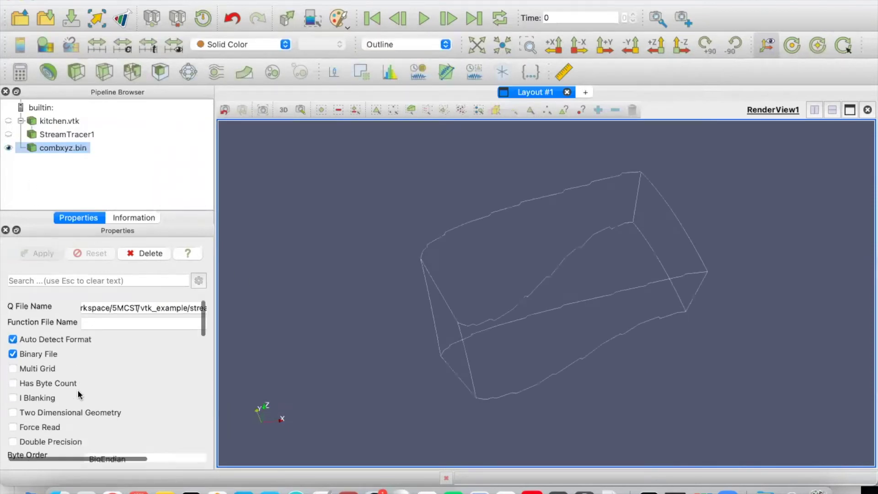
{"action": "scroll", "coordinate": [78, 391], "scroll_direction": "up", "scroll_amount": 2}
{"action": "left_click", "coordinate": [78, 391]}
{"action": "scroll", "coordinate": [78, 391], "scroll_direction": "down", "scroll_amount": 3}
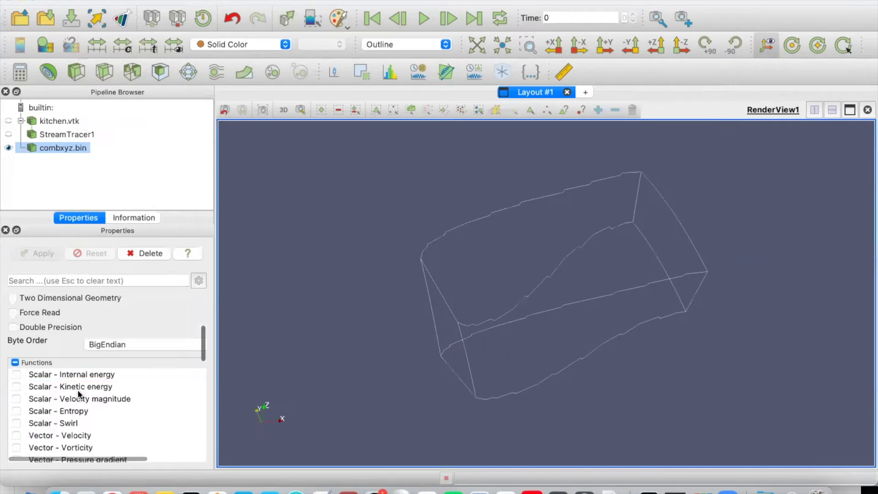
{"action": "scroll", "coordinate": [78, 392], "scroll_direction": "up", "scroll_amount": 3}
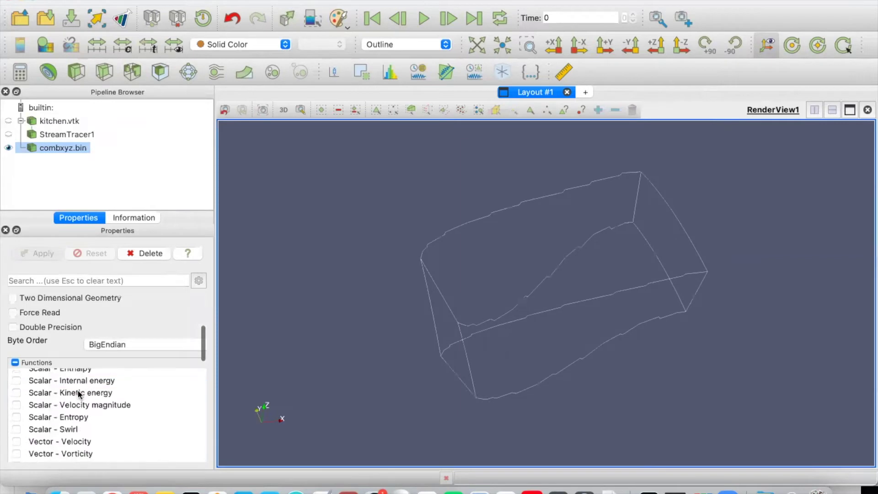
{"action": "left_click", "coordinate": [217, 73]}
Apply StreamTracer2 on combxyz.bin to draw Density-coloured streamlines from the diagonal seed line
{"action": "left_click", "coordinate": [8, 161]}
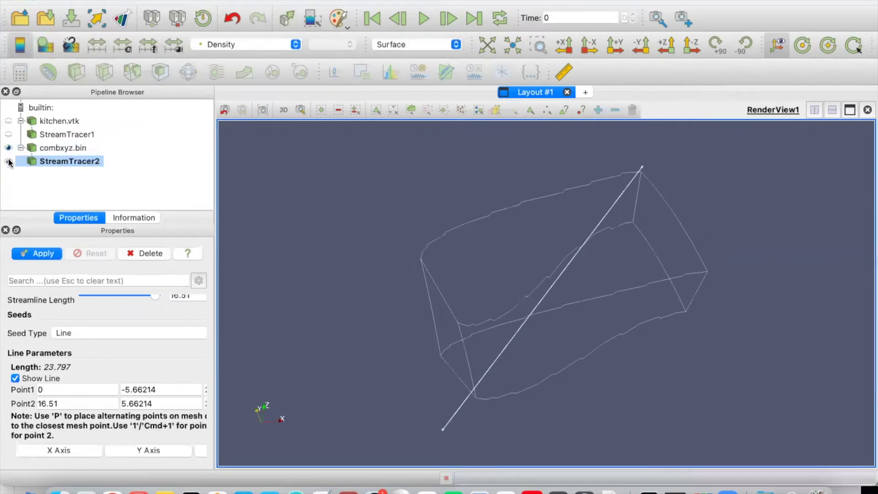
{"action": "left_click_drag", "start_coordinate": [533, 294], "coordinate": [553, 305]}
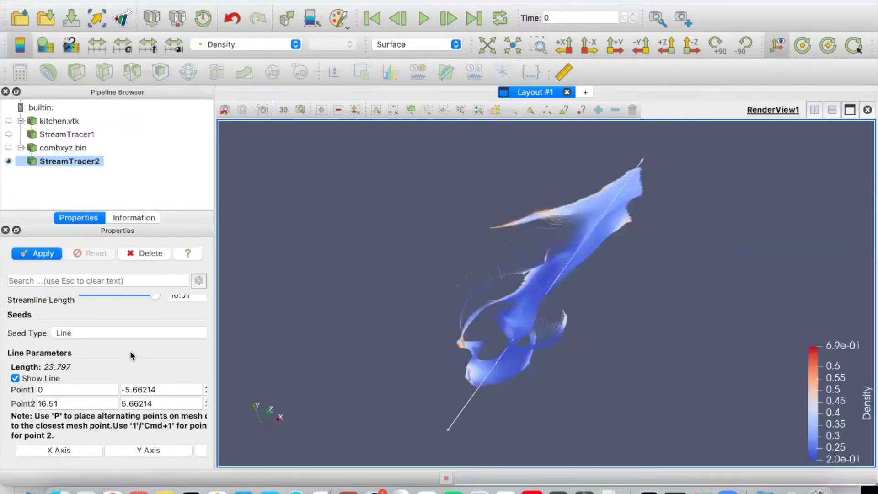
{"action": "left_click", "coordinate": [44, 254]}
{"action": "scroll", "coordinate": [62, 312], "scroll_direction": "up", "scroll_amount": 6}
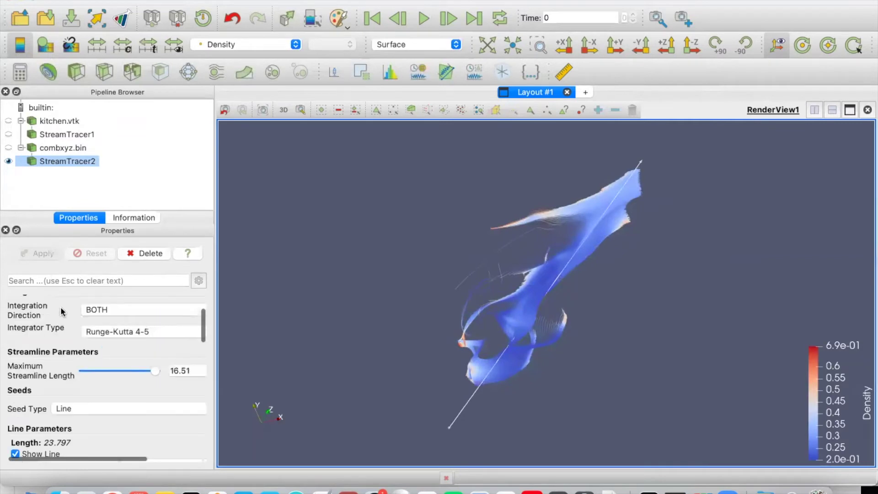
{"action": "scroll", "coordinate": [63, 312], "scroll_direction": "up", "scroll_amount": 2}
Set StreamTracer2's Integration Direction to FORWARD and reapply
{"action": "left_click", "coordinate": [104, 366]}
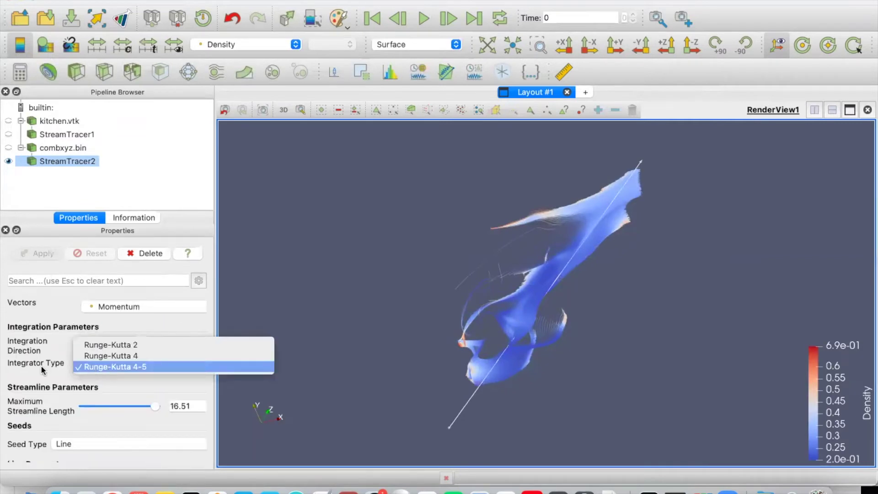
{"action": "left_click", "coordinate": [40, 365]}
{"action": "left_click", "coordinate": [115, 347]}
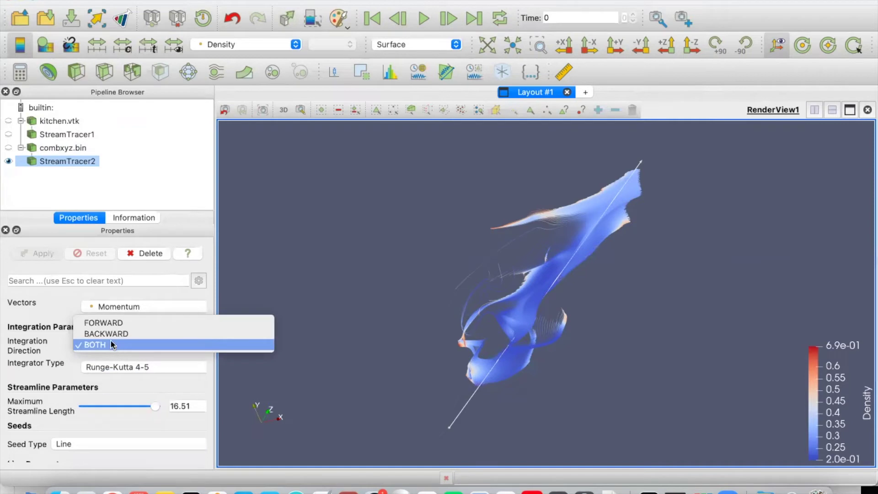
{"action": "left_click", "coordinate": [102, 321]}
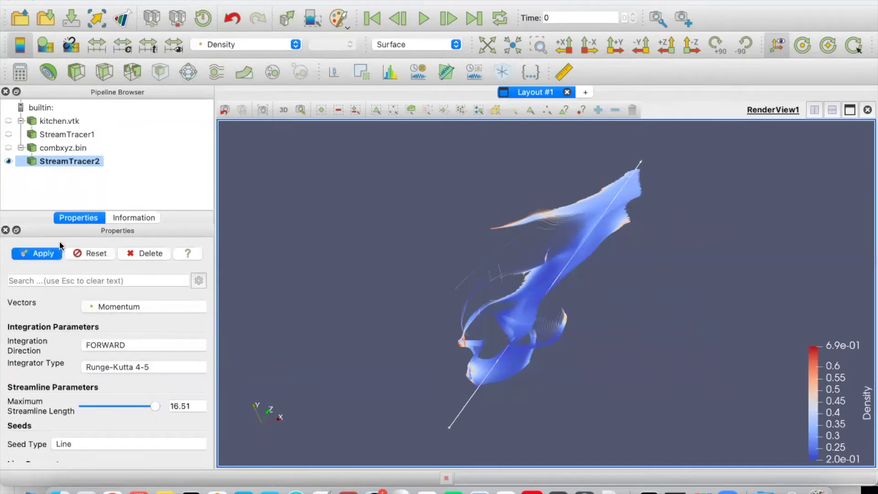
{"action": "left_click", "coordinate": [37, 254]}
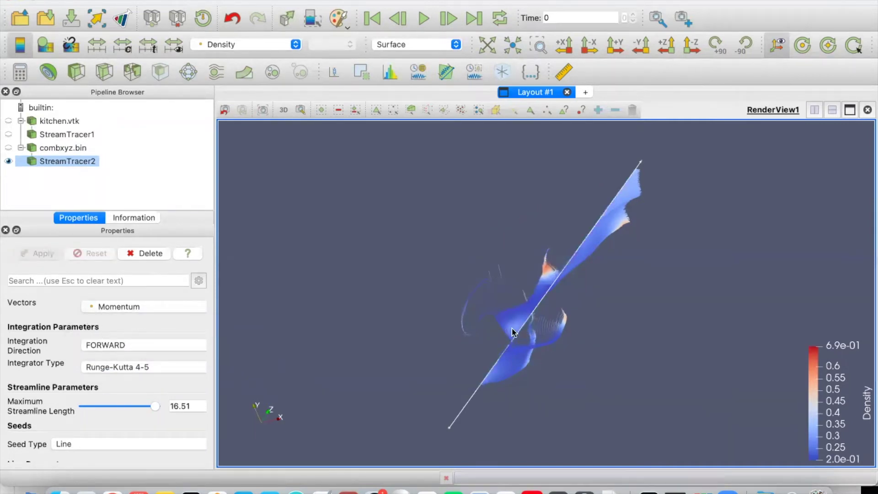
{"action": "left_click_drag", "start_coordinate": [513, 333], "coordinate": [416, 284]}
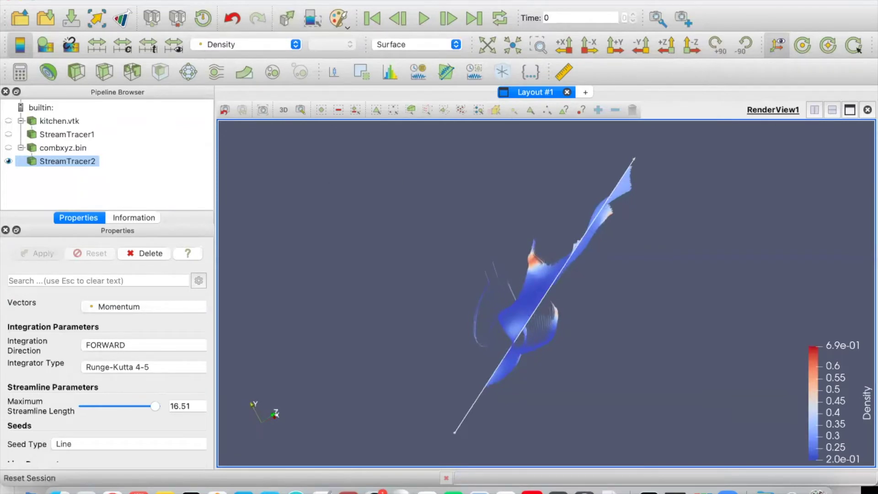
Add a Tube filter under StreamTracer2 from the alphabetical filter list and rotate the view
{"action": "left_click", "coordinate": [210, 1]}
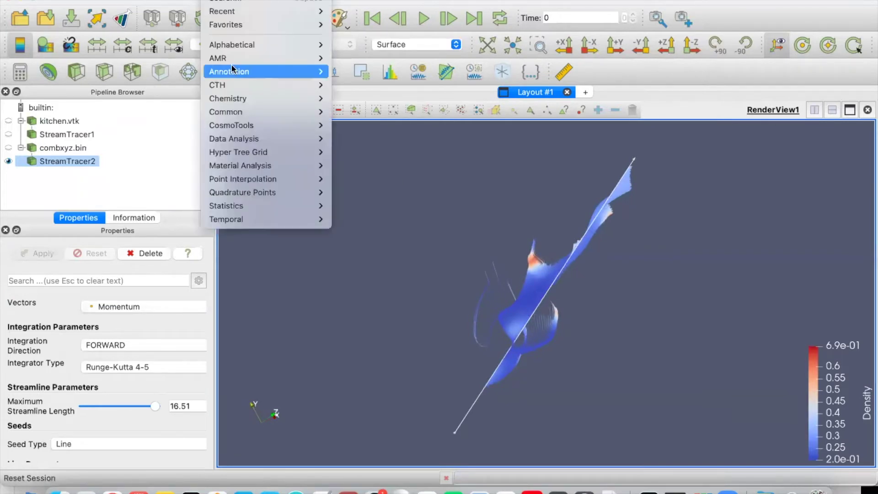
{"action": "mouse_move", "coordinate": [235, 45]}
{"action": "scroll", "coordinate": [369, 294], "scroll_direction": "down", "scroll_amount": 18}
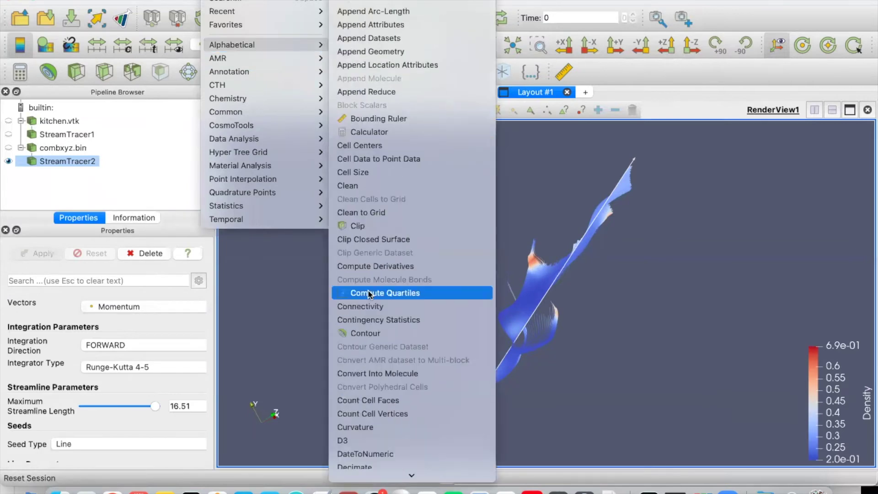
{"action": "scroll", "coordinate": [369, 293], "scroll_direction": "down", "scroll_amount": 20}
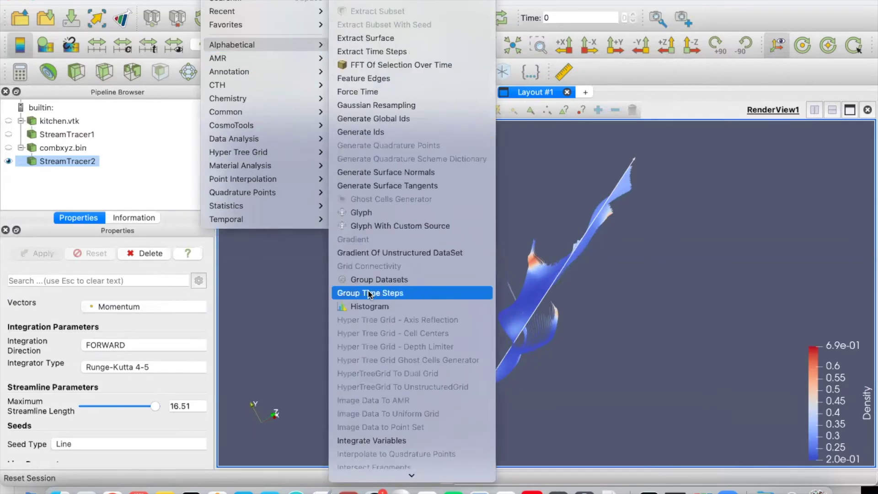
{"action": "scroll", "coordinate": [369, 294], "scroll_direction": "down", "scroll_amount": 15}
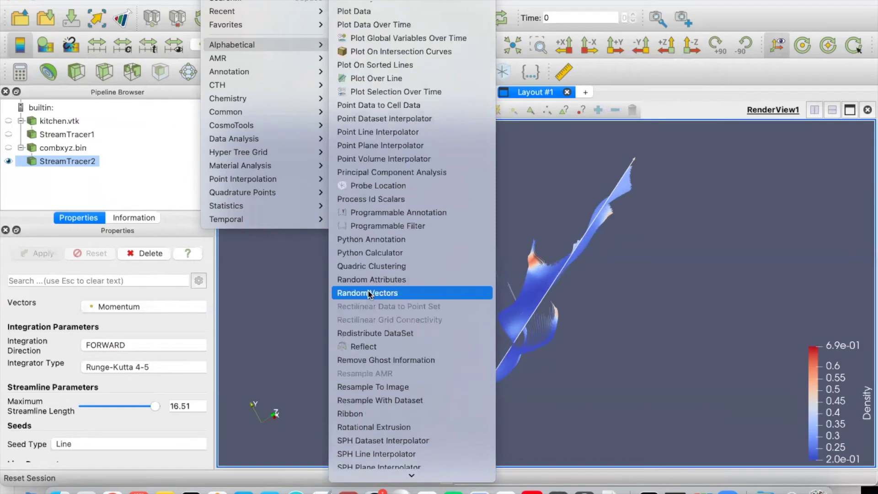
{"action": "scroll", "coordinate": [357, 360], "scroll_direction": "down", "scroll_amount": 20}
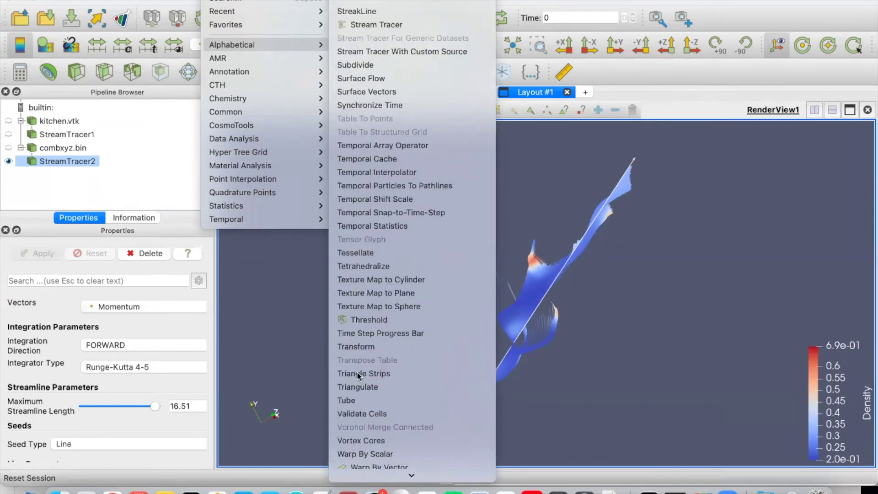
{"action": "left_click", "coordinate": [357, 400]}
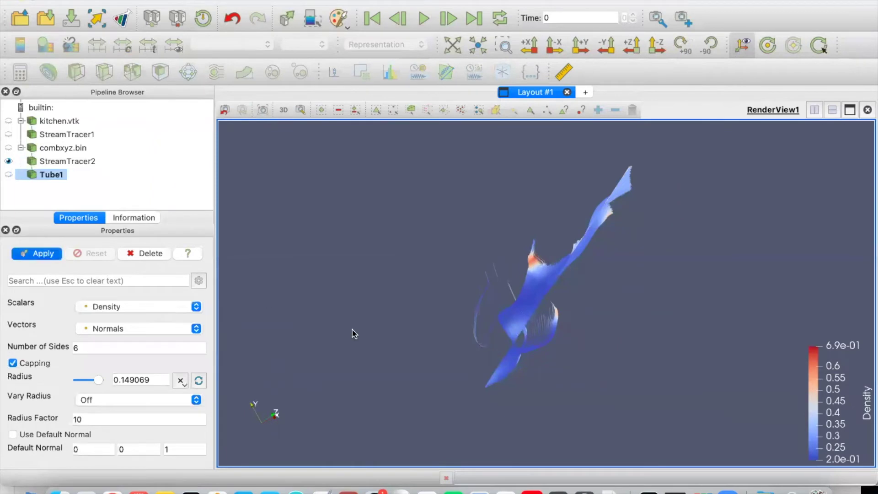
{"action": "left_click_drag", "start_coordinate": [543, 270], "coordinate": [463, 243]}
{"action": "left_click_drag", "start_coordinate": [537, 276], "coordinate": [584, 310]}
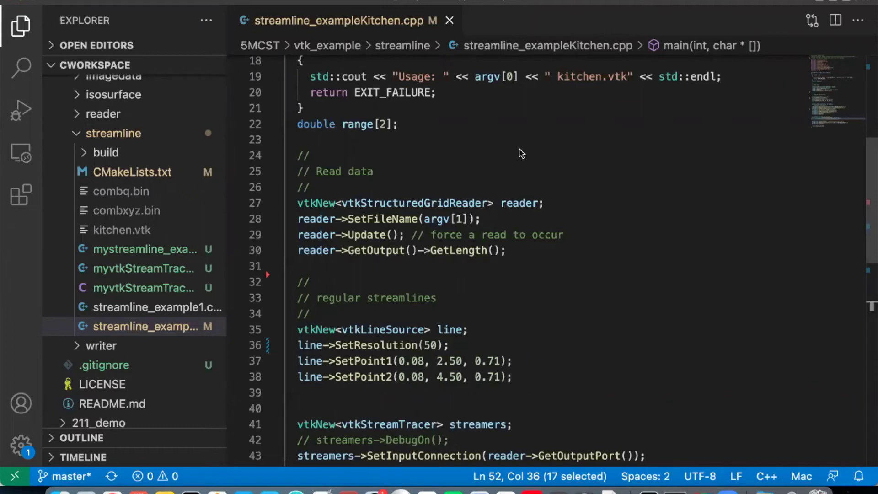
Scroll to the vtkStreamTracer setup in streamline_exampleKitchen.cpp, then switch to Chrome's Kitchen example page
{"action": "scroll", "coordinate": [362, 341], "scroll_direction": "down", "scroll_amount": 3}
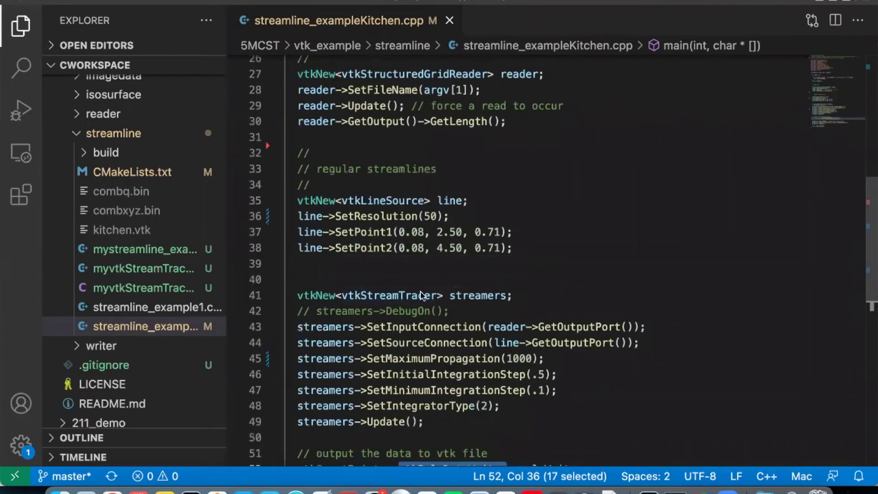
{"action": "left_click", "coordinate": [113, 491]}
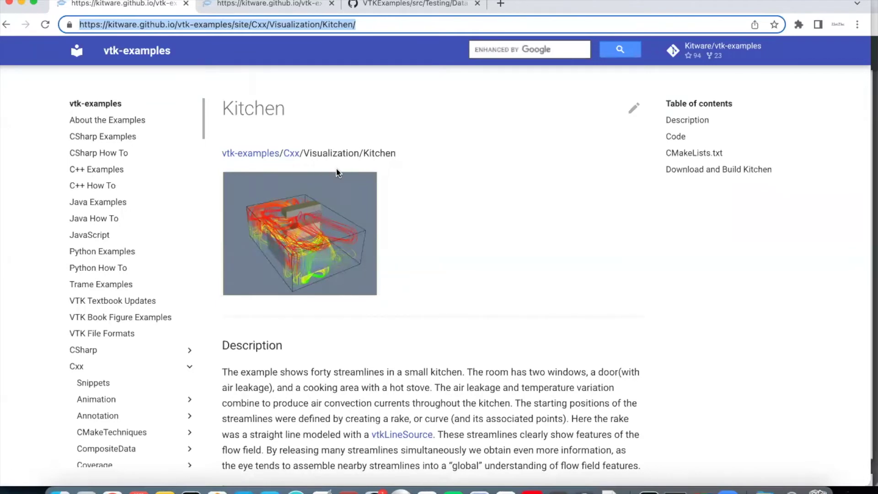
Bring Visual Studio Code with the kitchen streamline C++ code in front of Chrome
{"action": "left_click", "coordinate": [427, 491]}
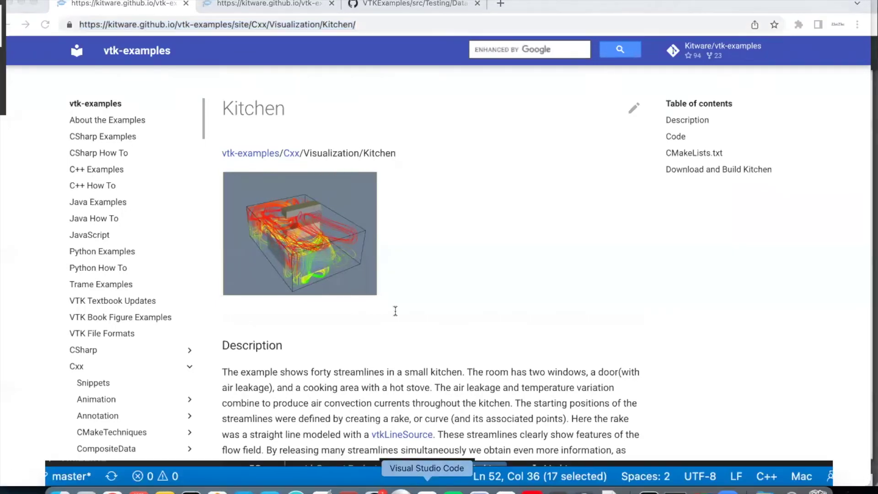
Highlight vtkStructuredGridReader, the .vtk usage message and the SetFileName line
{"action": "scroll", "coordinate": [396, 311], "scroll_direction": "down", "scroll_amount": 1}
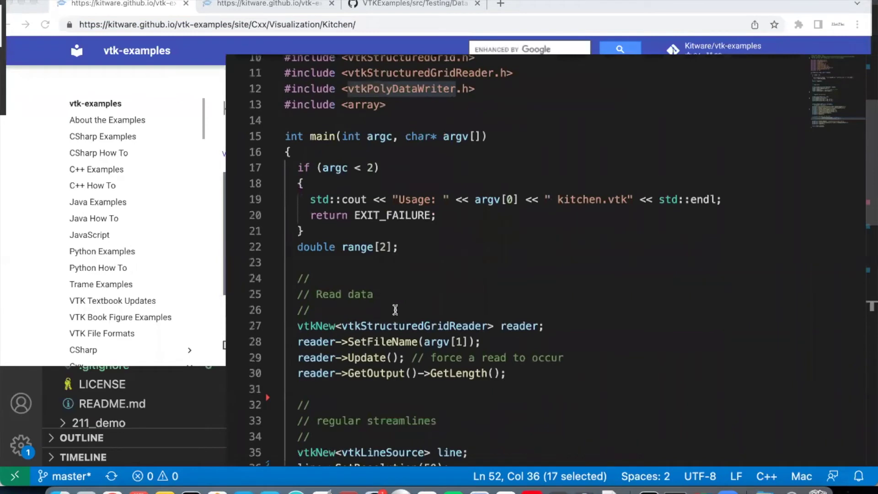
{"action": "scroll", "coordinate": [394, 279], "scroll_direction": "down", "scroll_amount": 4}
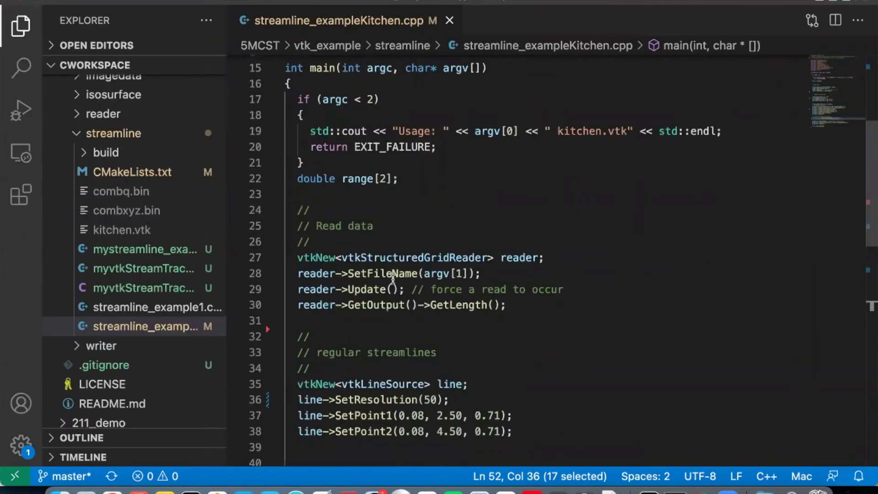
{"action": "double_click", "coordinate": [373, 261]}
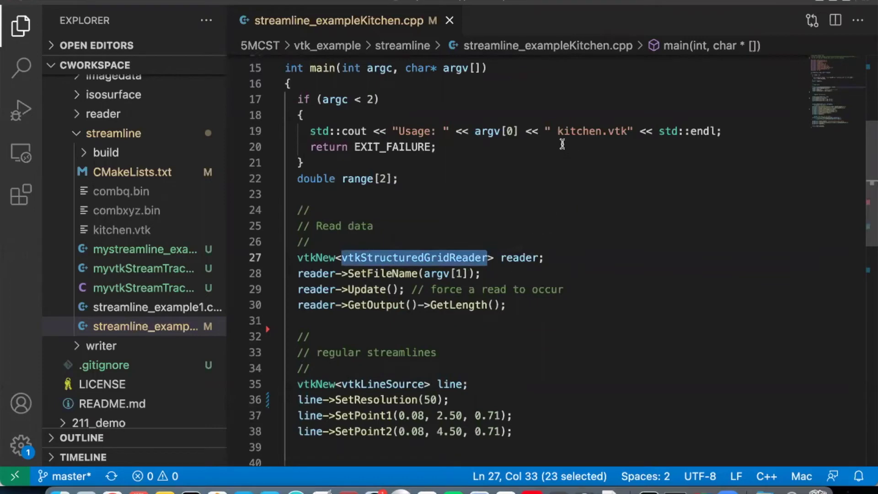
{"action": "double_click", "coordinate": [613, 132]}
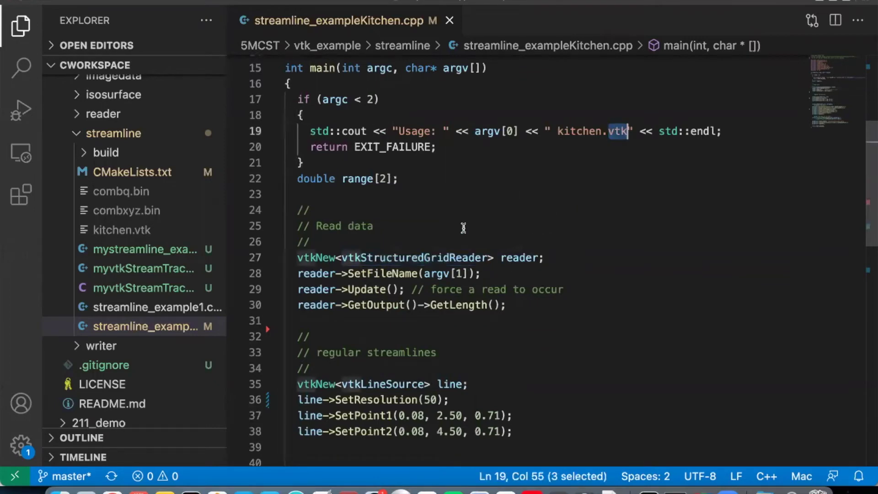
{"action": "left_click", "coordinate": [379, 273]}
{"action": "scroll", "coordinate": [369, 302], "scroll_direction": "down", "scroll_amount": 5}
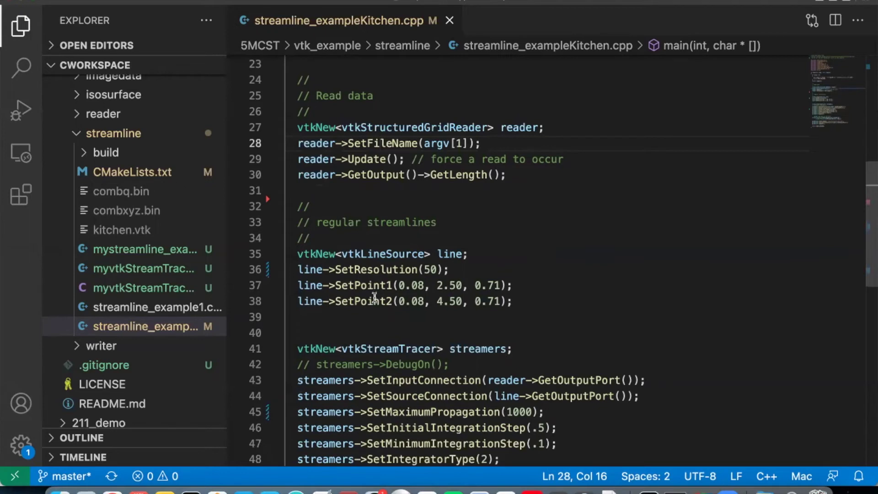
{"action": "scroll", "coordinate": [373, 298], "scroll_direction": "down", "scroll_amount": 1}
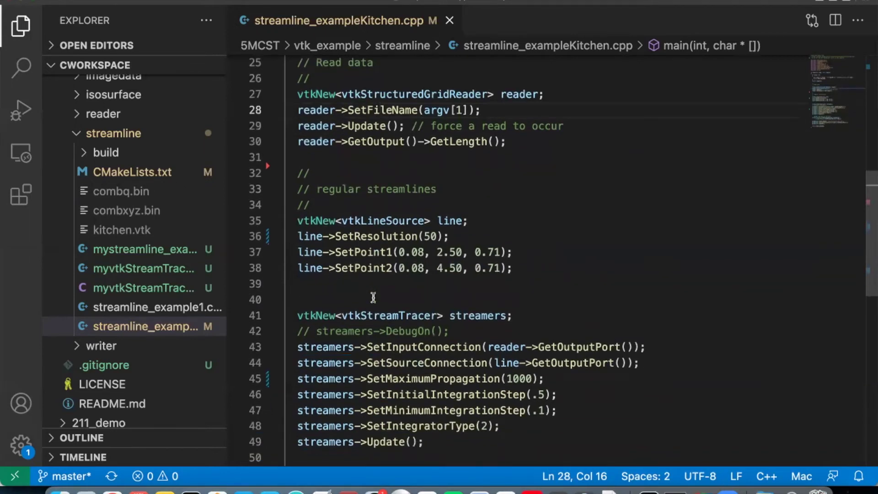
{"action": "scroll", "coordinate": [374, 298], "scroll_direction": "down", "scroll_amount": 2}
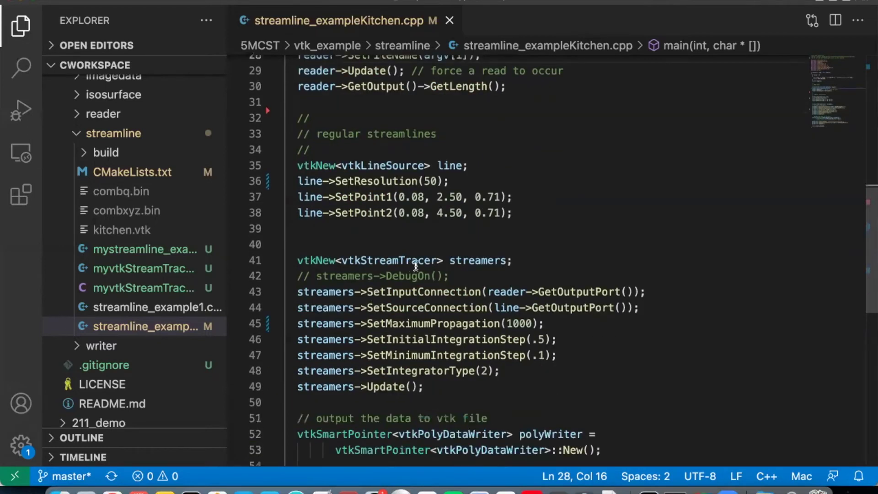
Highlight vtkStreamTracer, the streamers variable, and its SetInputConnection and SetSourceConnection calls
{"action": "double_click", "coordinate": [392, 265]}
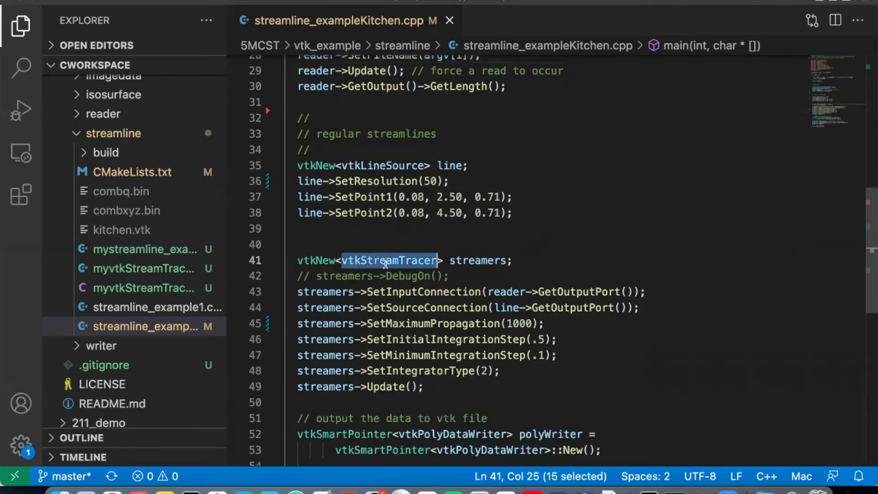
{"action": "double_click", "coordinate": [465, 262]}
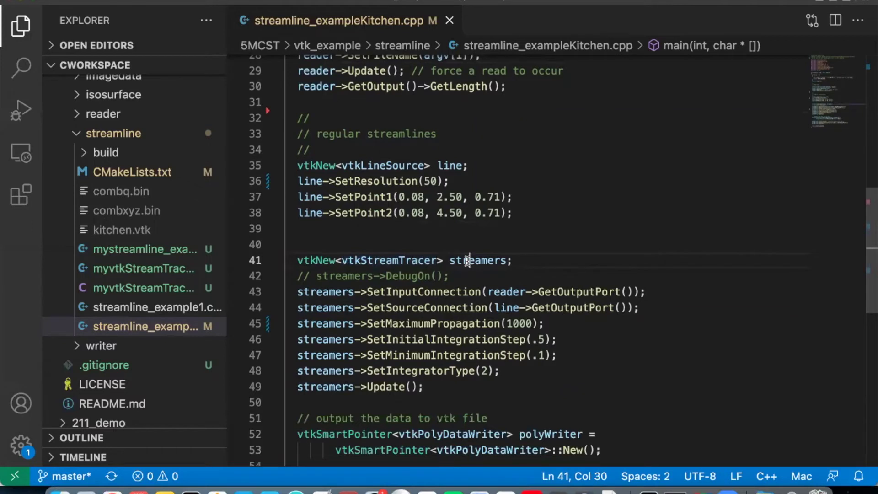
{"action": "double_click", "coordinate": [406, 295]}
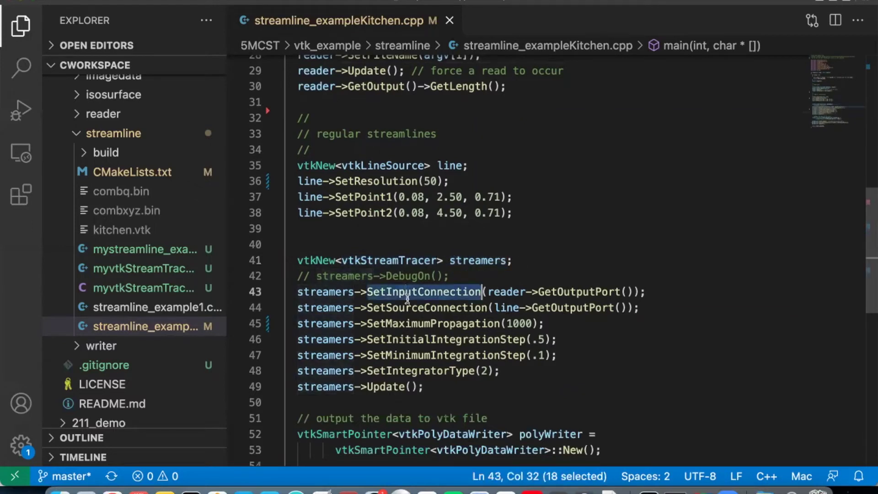
{"action": "left_click", "coordinate": [513, 295]}
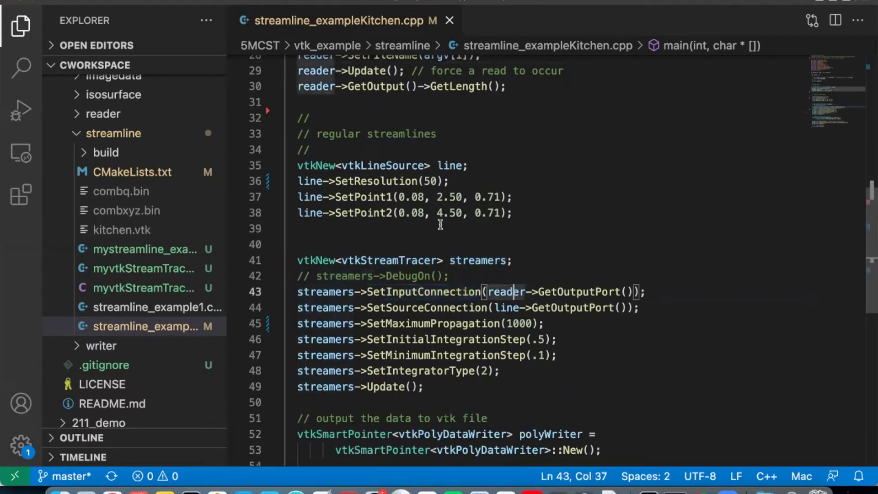
{"action": "left_click", "coordinate": [328, 89]}
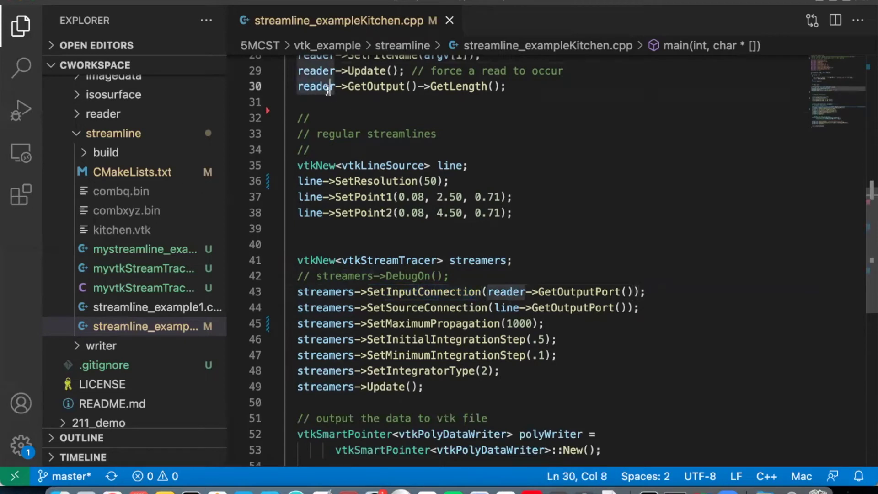
{"action": "double_click", "coordinate": [428, 308]}
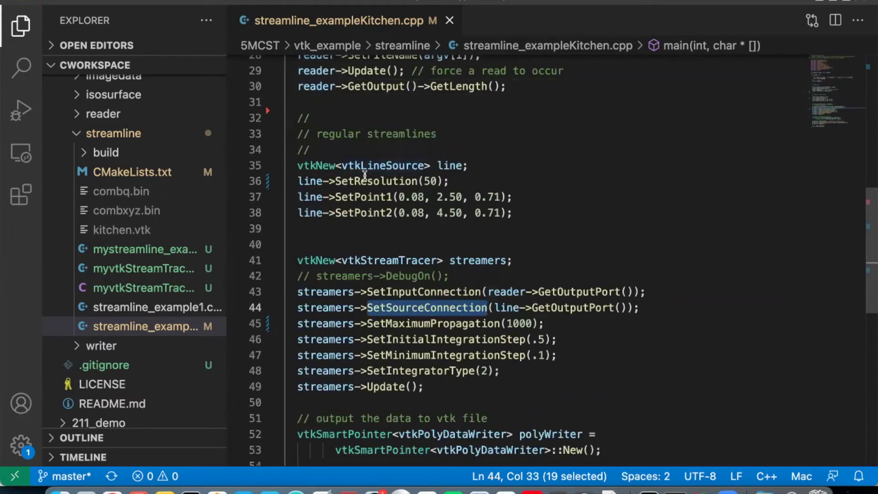
Highlight the SetMaximumPropagation, SetInitialIntegrationStep and SetMinimumIntegrationStep settings
{"action": "scroll", "coordinate": [360, 293], "scroll_direction": "down", "scroll_amount": 2}
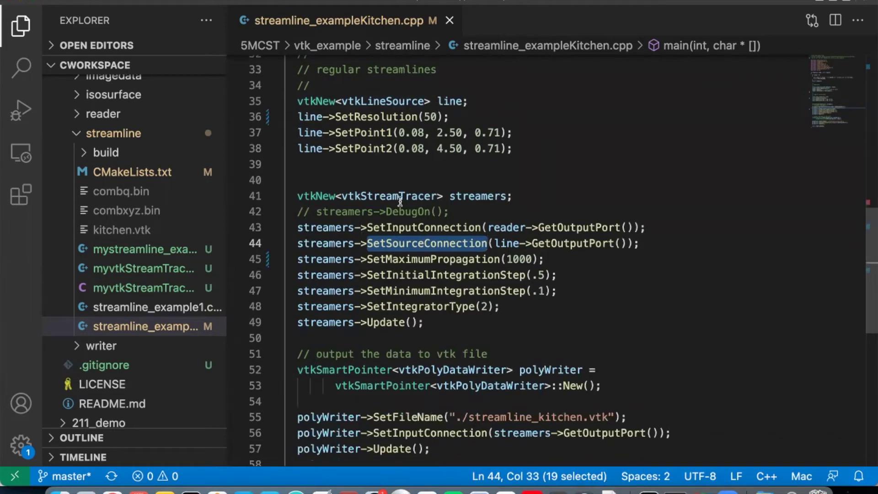
{"action": "double_click", "coordinate": [413, 261]}
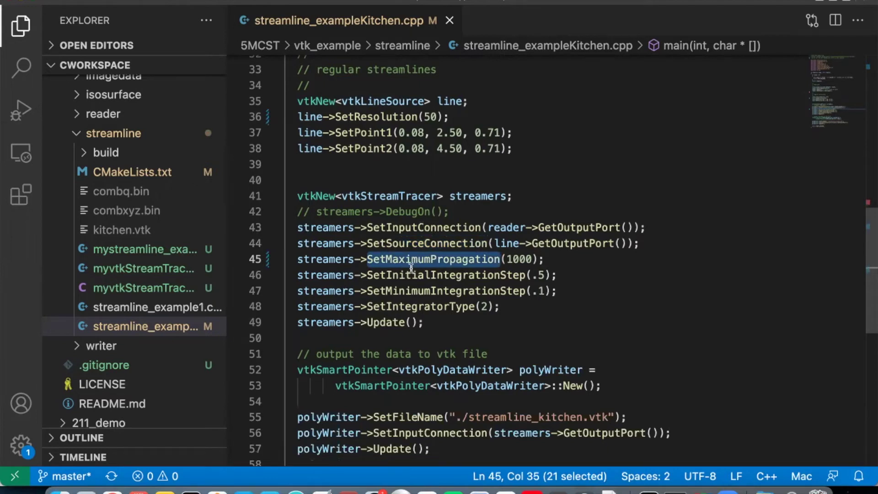
{"action": "double_click", "coordinate": [406, 277]}
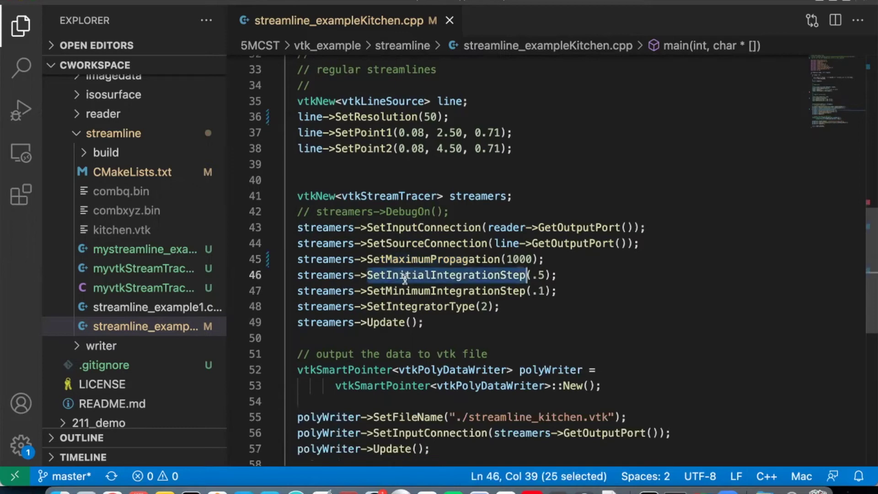
{"action": "double_click", "coordinate": [401, 292]}
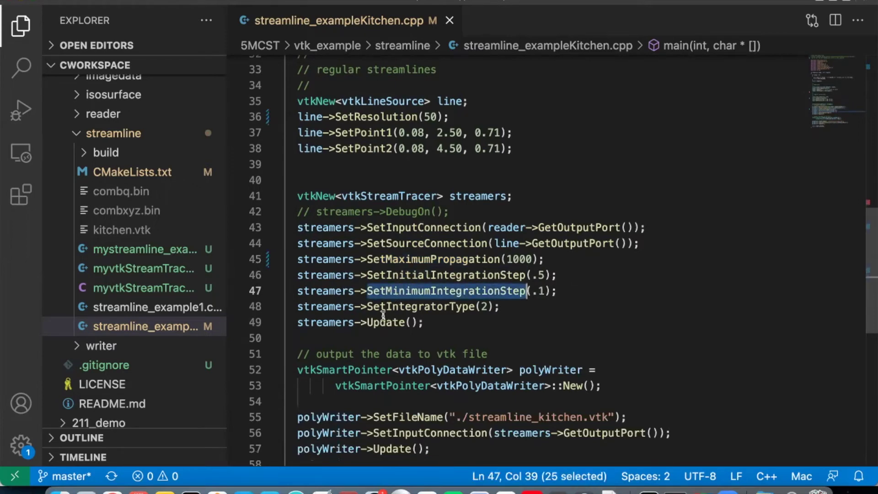
{"action": "scroll", "coordinate": [382, 315], "scroll_direction": "down", "scroll_amount": 3}
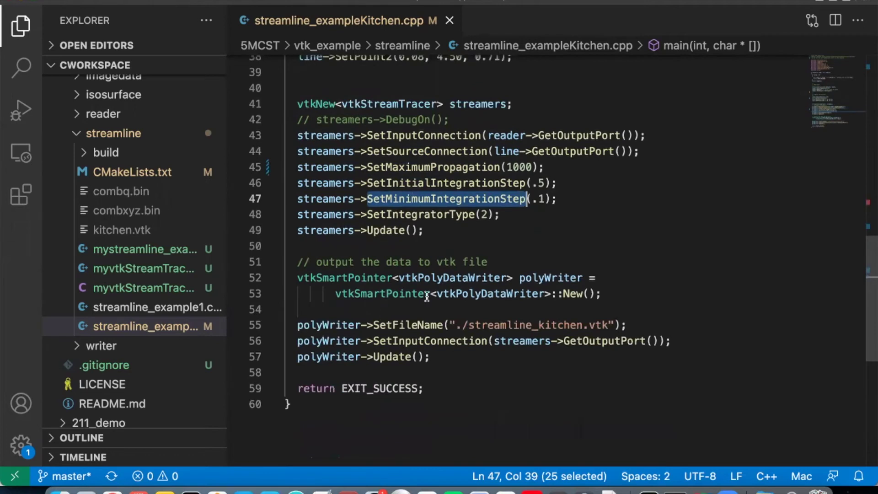
{"action": "double_click", "coordinate": [464, 279]}
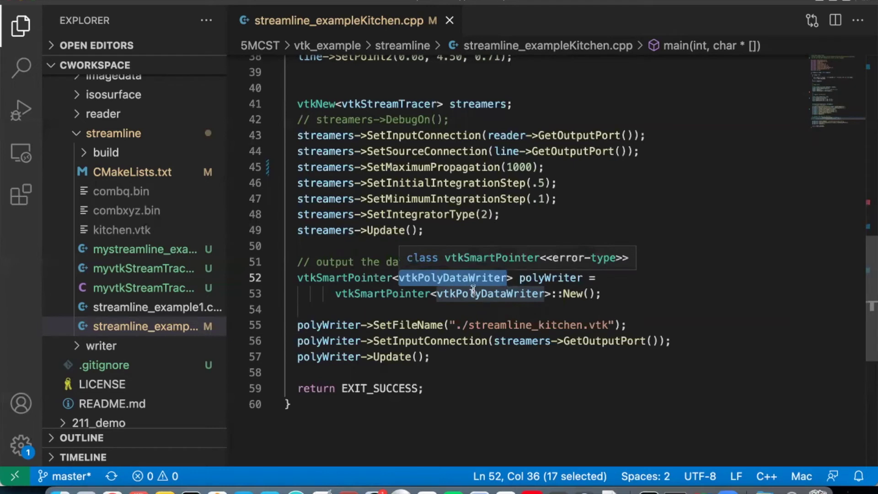
{"action": "double_click", "coordinate": [492, 325]}
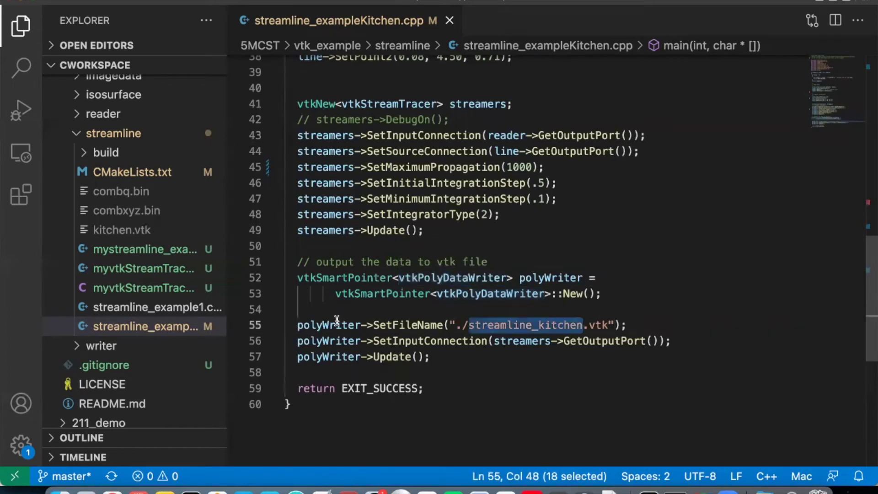
{"action": "double_click", "coordinate": [336, 321]}
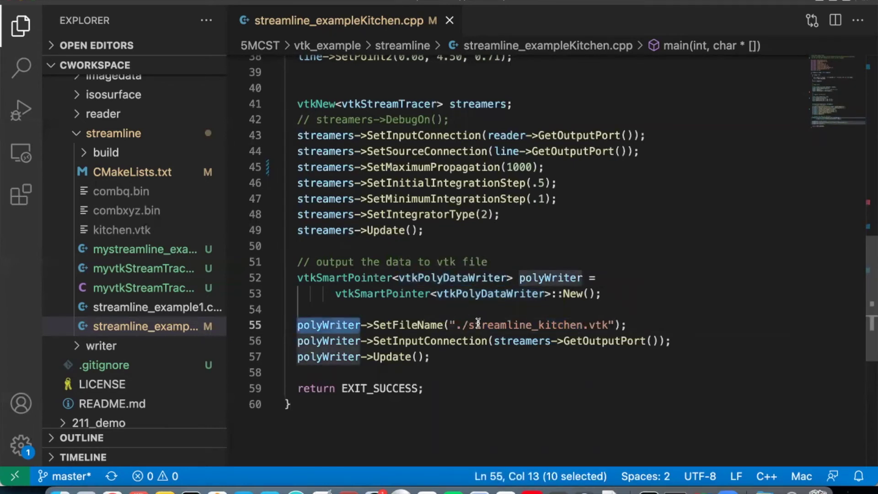
{"action": "double_click", "coordinate": [496, 328]}
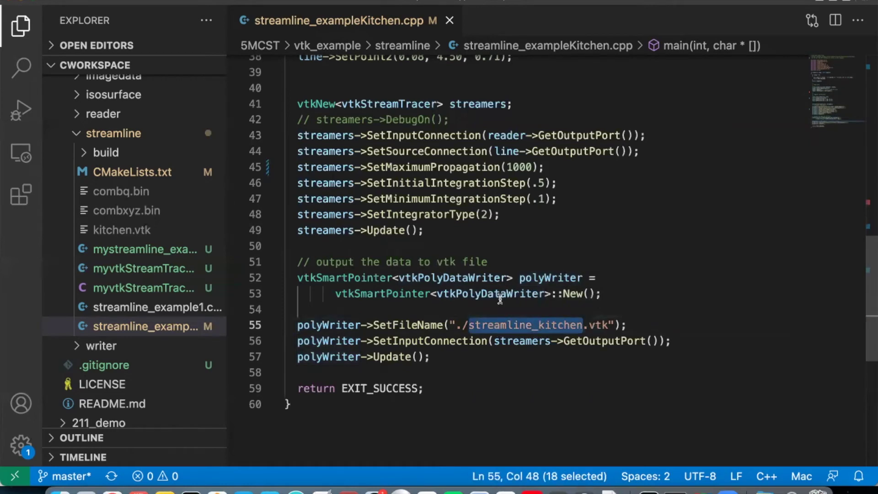
{"action": "triple_click", "coordinate": [339, 226]}
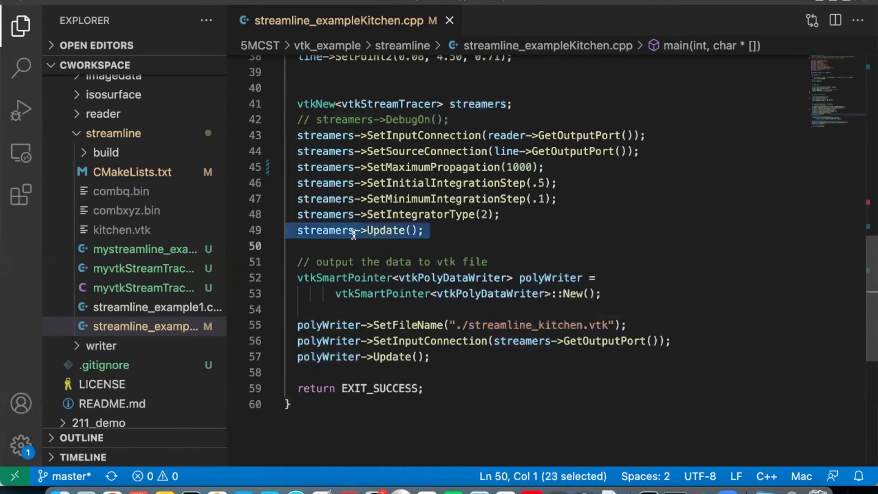
{"action": "double_click", "coordinate": [303, 230]}
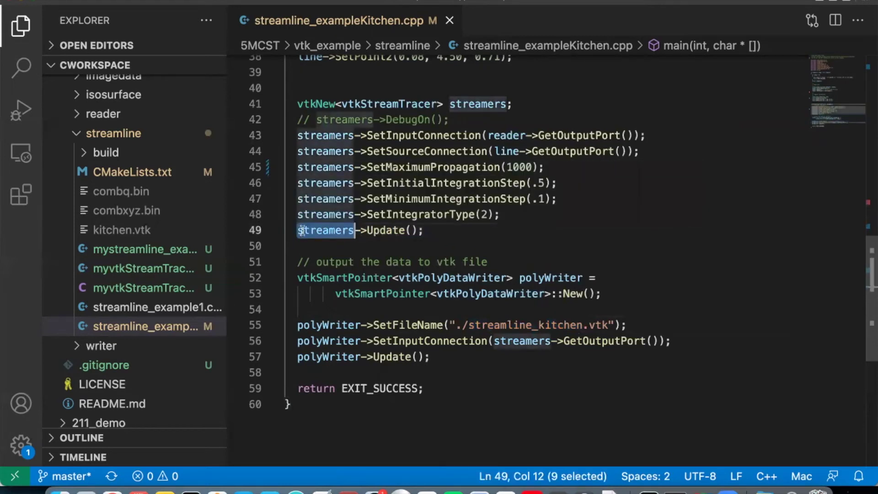
{"action": "left_click", "coordinate": [390, 230]}
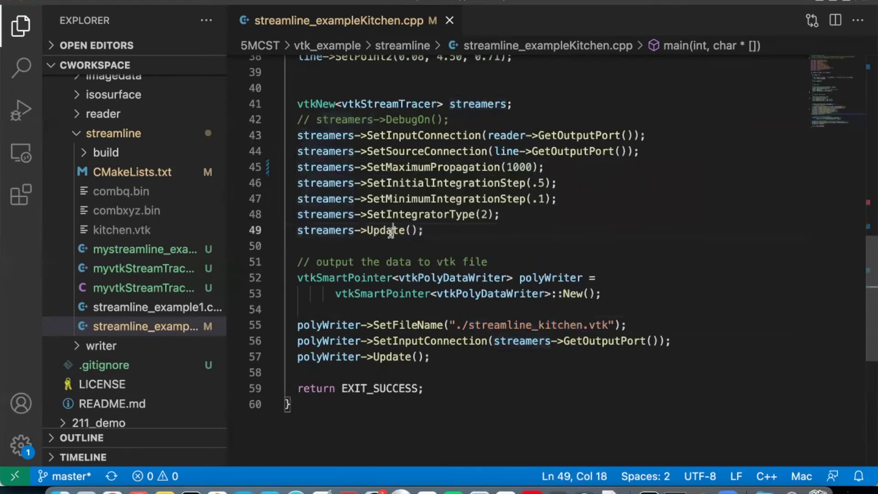
{"action": "double_click", "coordinate": [374, 230]}
{"action": "triple_click", "coordinate": [374, 230]}
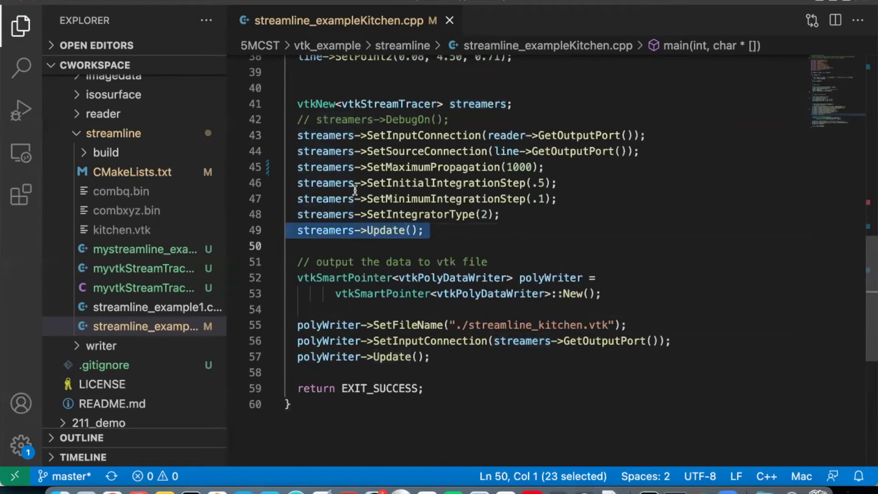
{"action": "scroll", "coordinate": [355, 191], "scroll_direction": "up", "scroll_amount": 2}
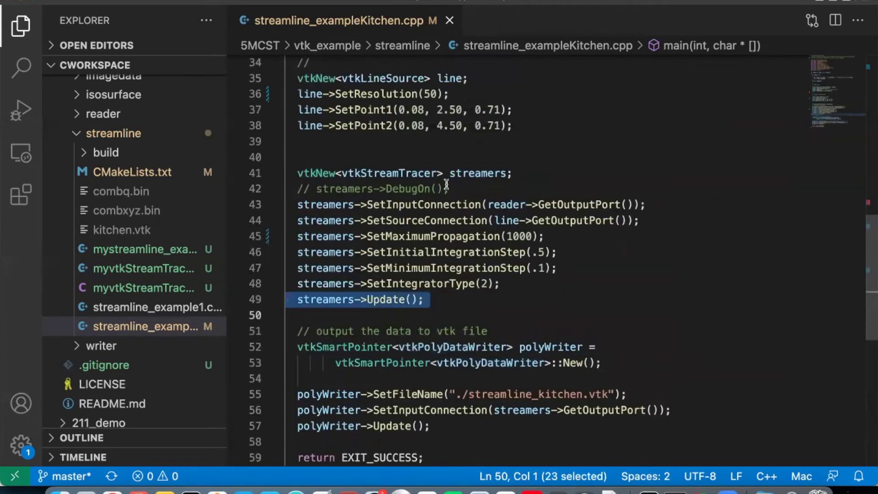
{"action": "scroll", "coordinate": [403, 295], "scroll_direction": "down", "scroll_amount": 4}
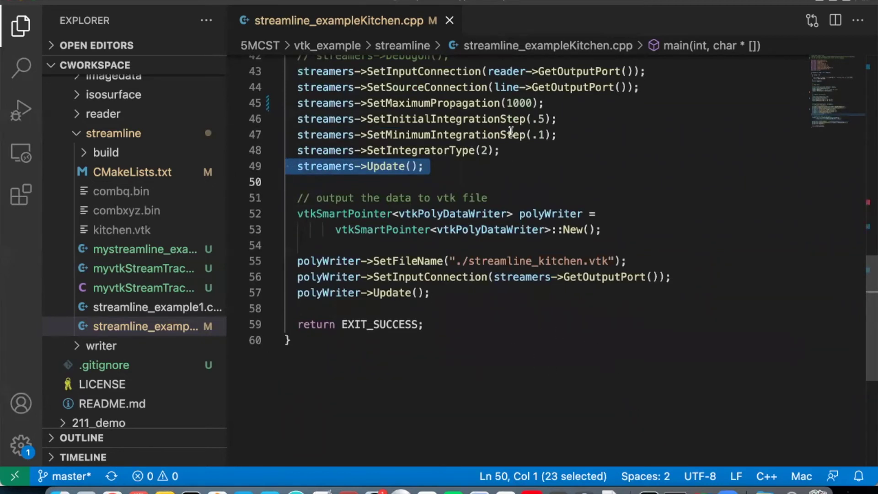
In Terminal, rebuild with make and rerun the kitchen streamline program on kitchen.vtk
{"action": "key", "text": "super+Tab"}
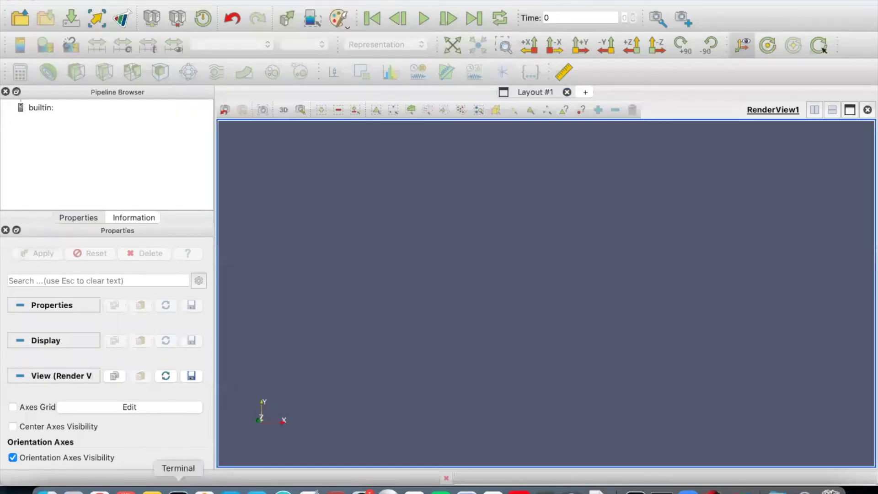
{"action": "left_click", "coordinate": [179, 491]}
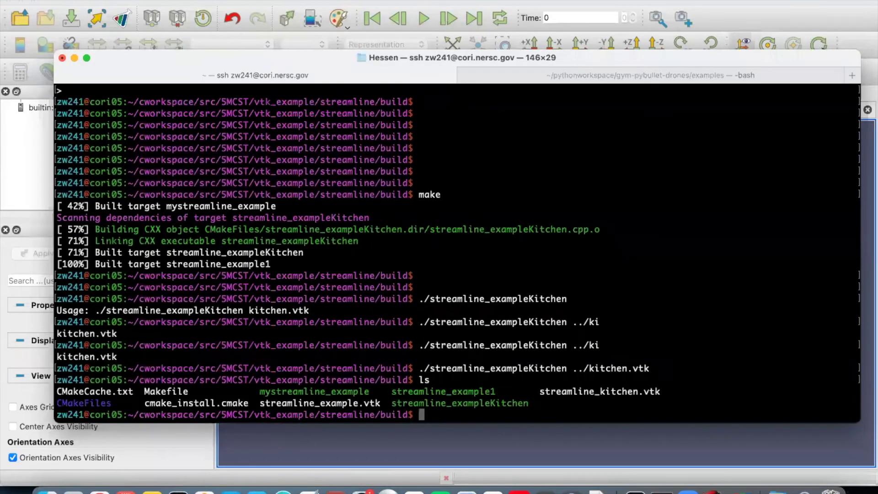
{"action": "key", "text": "Return"}
{"action": "key", "text": "Return"}
{"action": "type", "text": "make"}
{"action": "key", "text": "Return"}
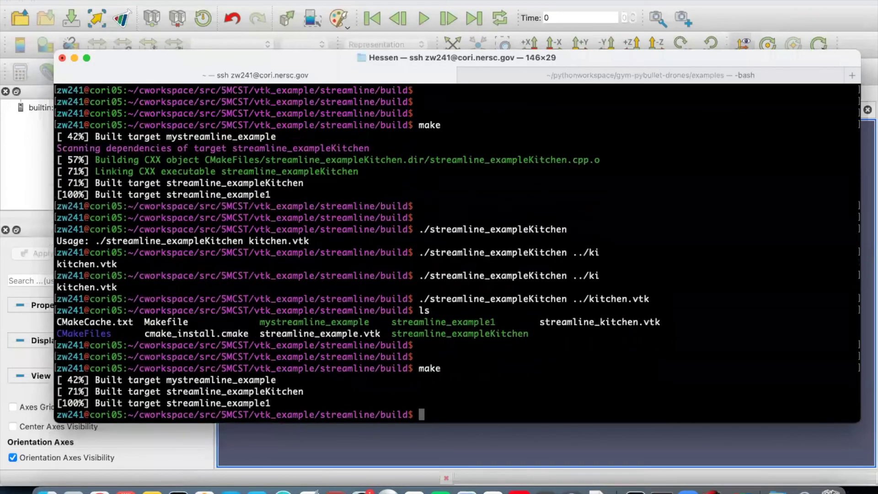
{"action": "key", "text": "Up"}
{"action": "key", "text": "Up"}
{"action": "key", "text": "Up"}
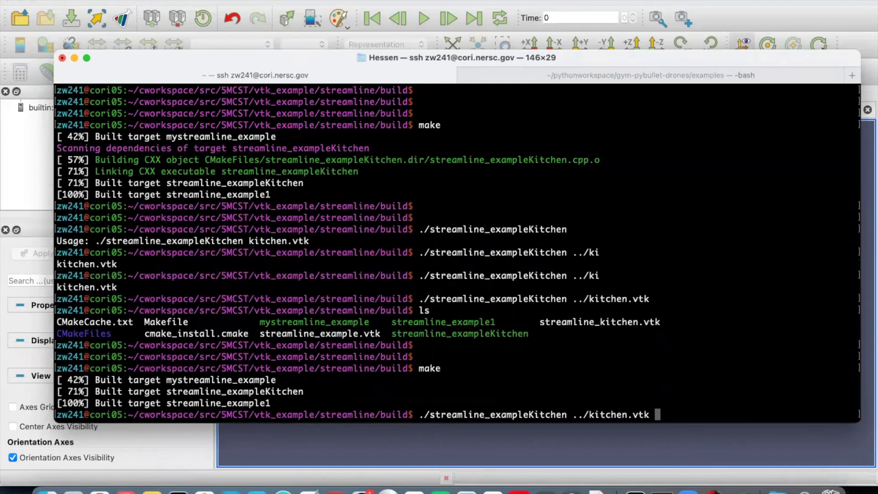
{"action": "key", "text": "Return"}
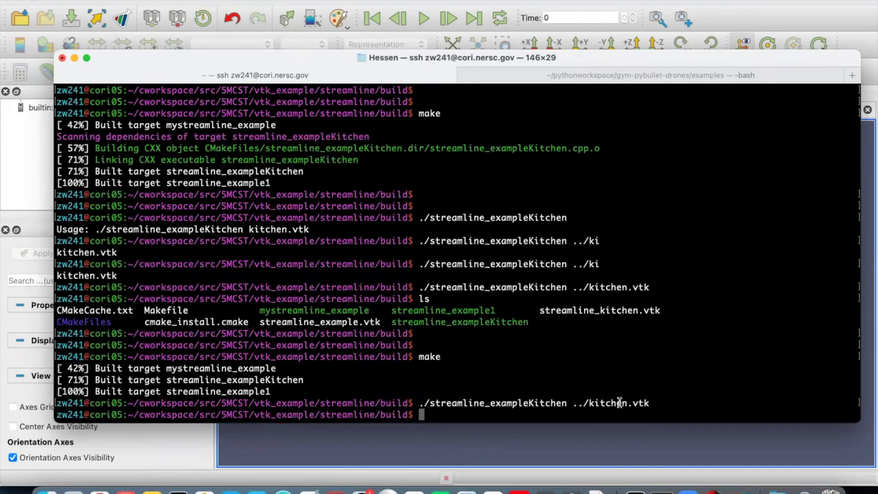
List the build folder, then open streamline_kitchen.vtk in vim and quit with :q
{"action": "type", "text": "ls"}
{"action": "key", "text": "Return"}
{"action": "type", "text": "vim"}
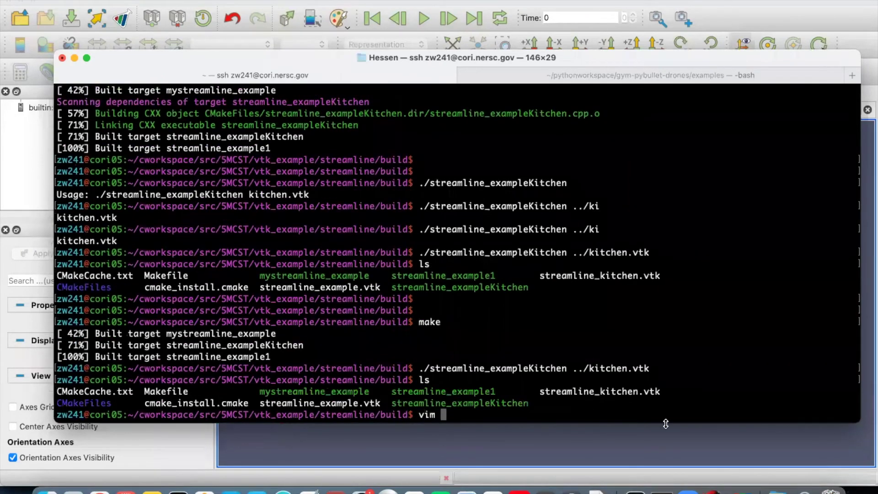
{"action": "double_click", "coordinate": [580, 392]}
{"action": "type", "text": "streamline_kitchen.vtk"}
{"action": "key", "text": "Return"}
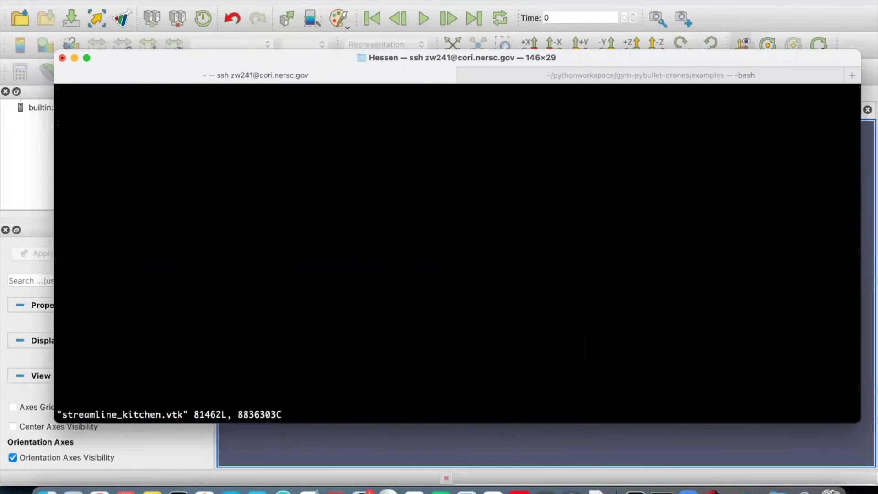
{"action": "type", "text": ":"}
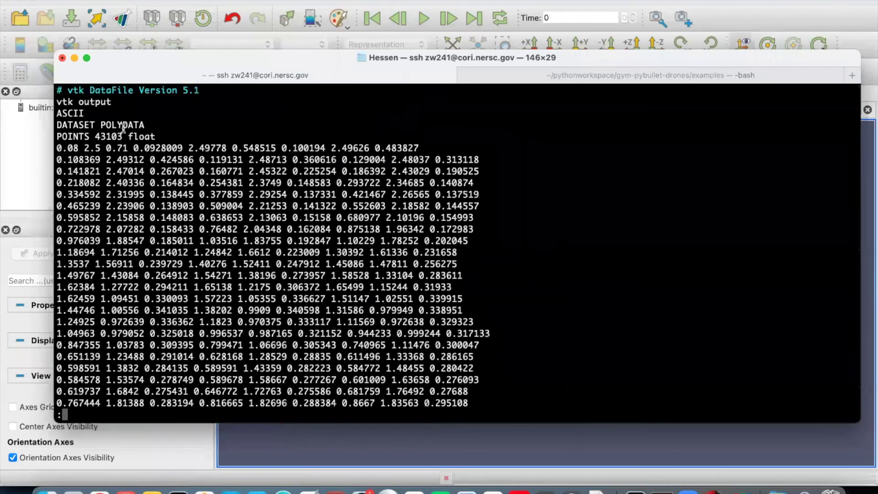
{"action": "type", "text": "q"}
{"action": "key", "text": "Return"}
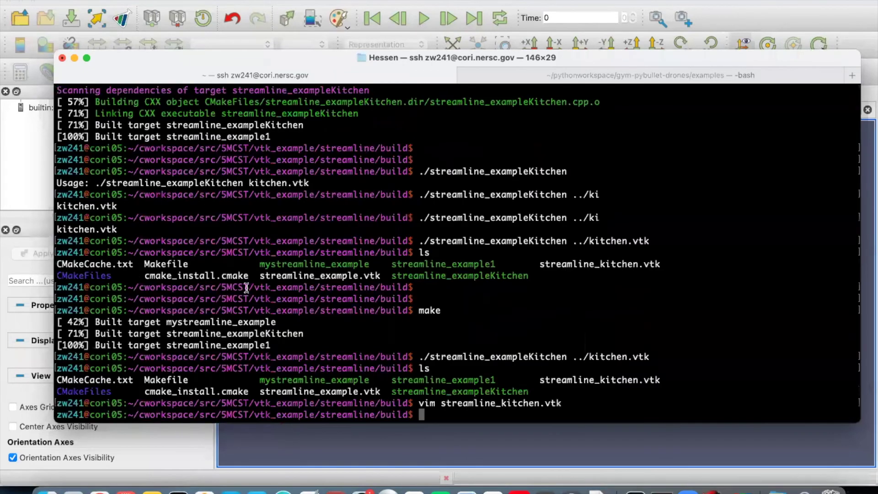
Open and apply streamline_kitchen.vtk in ParaView, then rotate the rendered streamlines
{"action": "left_click", "coordinate": [359, 432]}
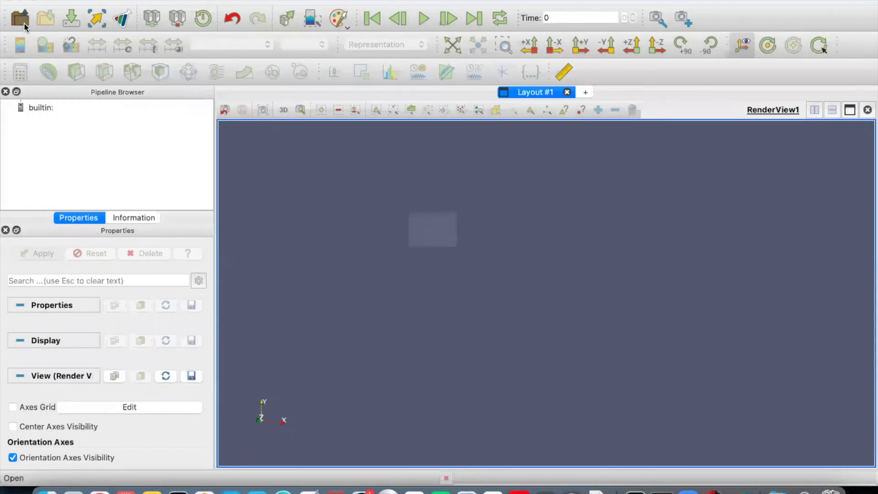
{"action": "left_click", "coordinate": [20, 19]}
{"action": "left_click", "coordinate": [380, 124]}
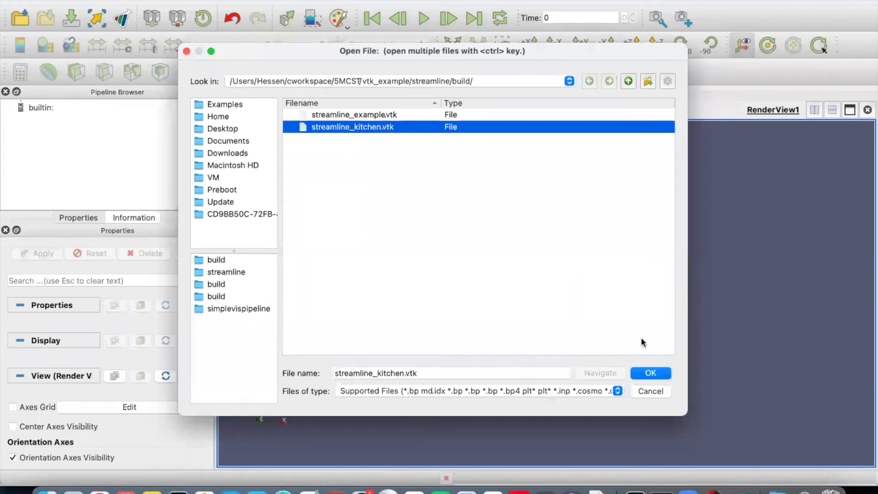
{"action": "left_click", "coordinate": [650, 373]}
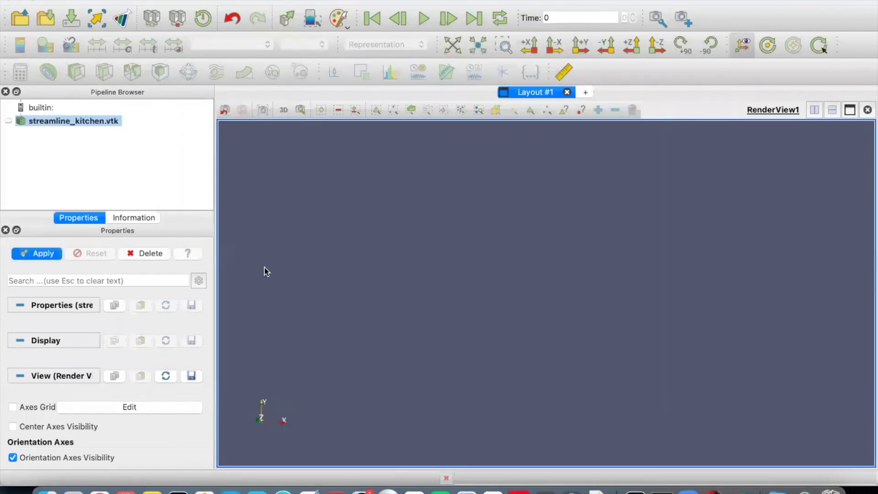
{"action": "left_click", "coordinate": [50, 255]}
{"action": "left_click_drag", "start_coordinate": [411, 280], "coordinate": [486, 251]}
{"action": "left_click_drag", "start_coordinate": [422, 280], "coordinate": [292, 299]}
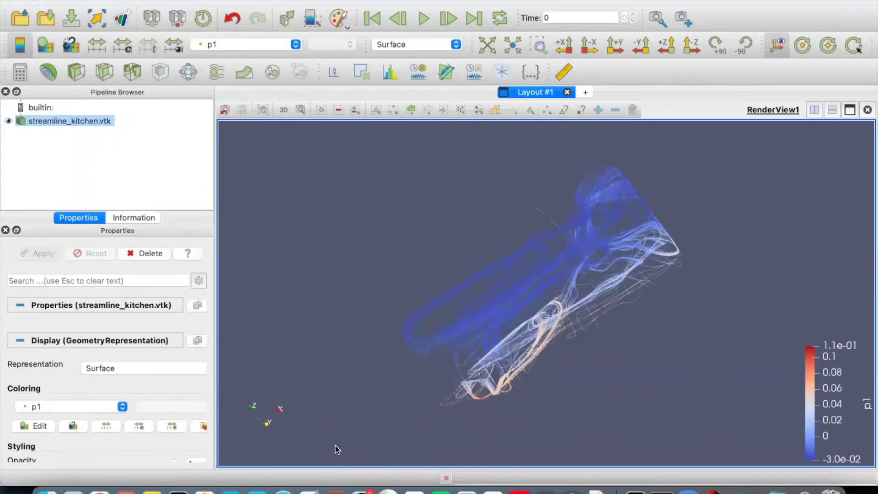
Glance back at the source code in the editor and then the terminal session
{"action": "left_click", "coordinate": [414, 489]}
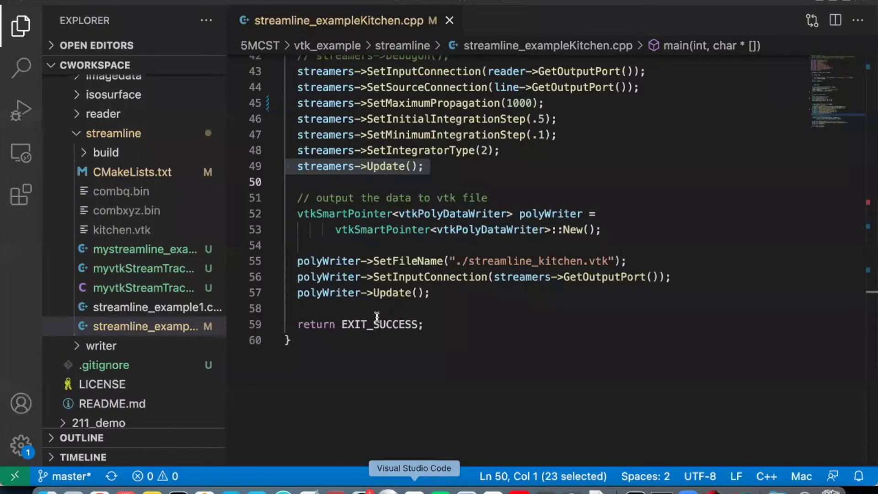
{"action": "scroll", "coordinate": [377, 317], "scroll_direction": "up", "scroll_amount": 10}
{"action": "scroll", "coordinate": [377, 316], "scroll_direction": "up", "scroll_amount": 4}
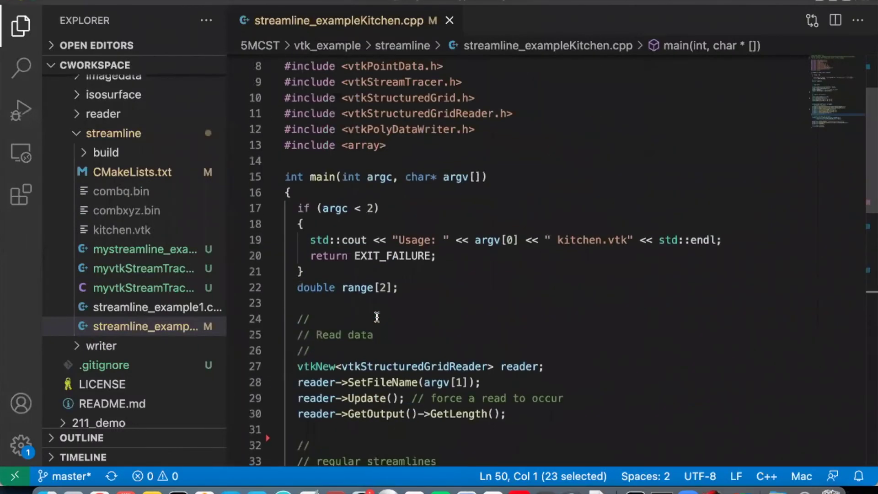
{"action": "scroll", "coordinate": [376, 315], "scroll_direction": "down", "scroll_amount": 12}
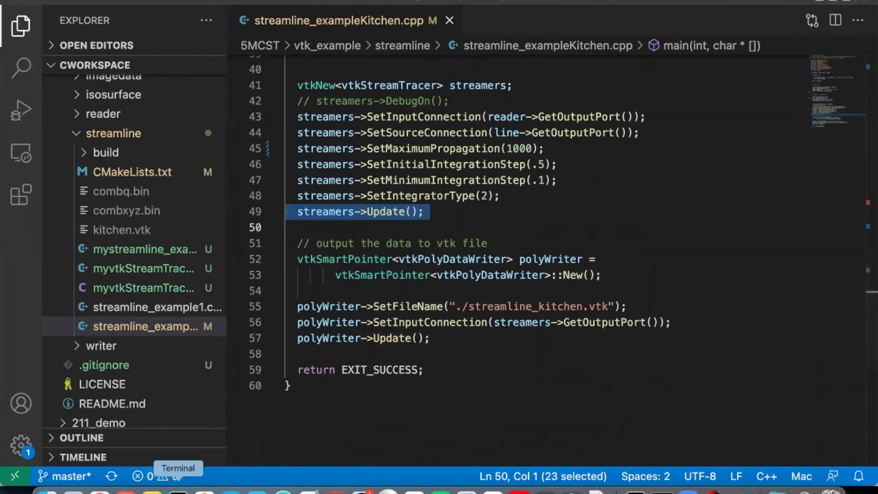
{"action": "left_click", "coordinate": [178, 489]}
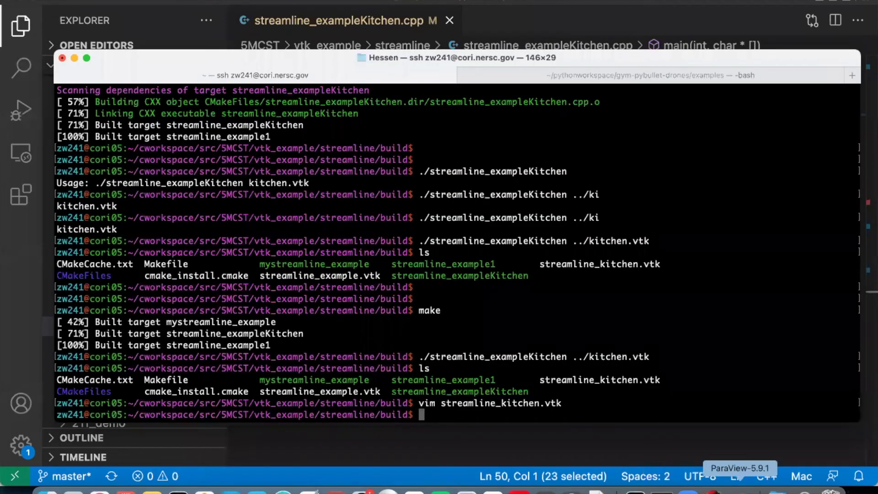
Check the streamlines' Information tab for cells, points and arrays, then return to Properties
{"action": "left_click", "coordinate": [740, 489]}
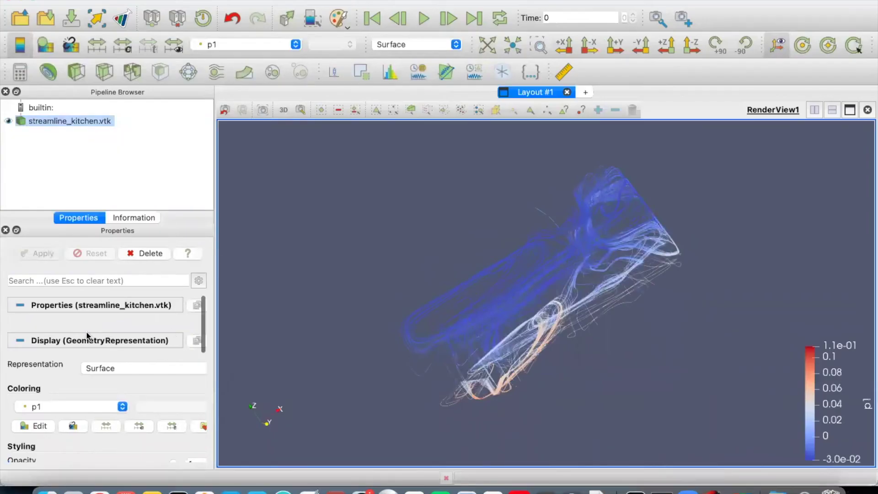
{"action": "left_click", "coordinate": [128, 218]}
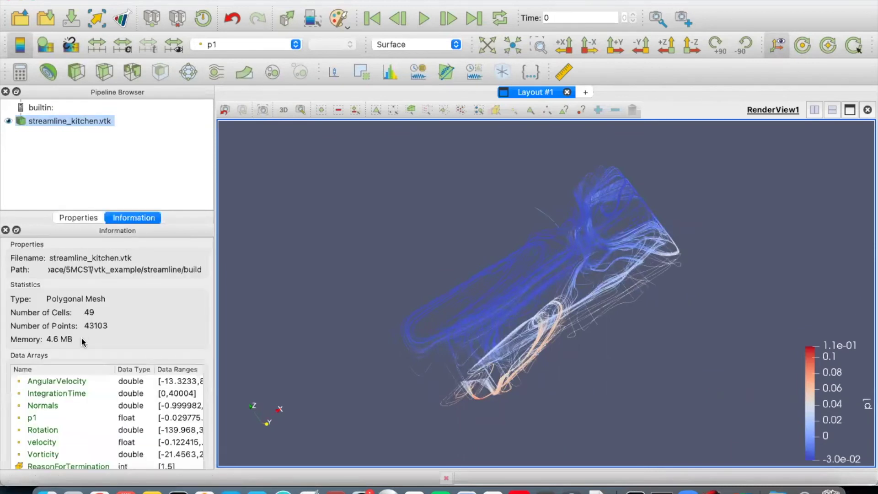
{"action": "scroll", "coordinate": [81, 330], "scroll_direction": "down", "scroll_amount": 3}
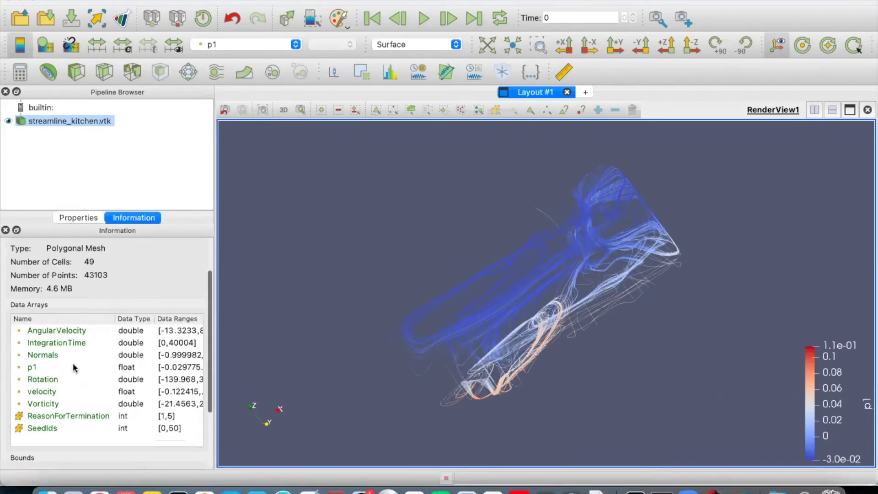
{"action": "scroll", "coordinate": [73, 363], "scroll_direction": "down", "scroll_amount": 1}
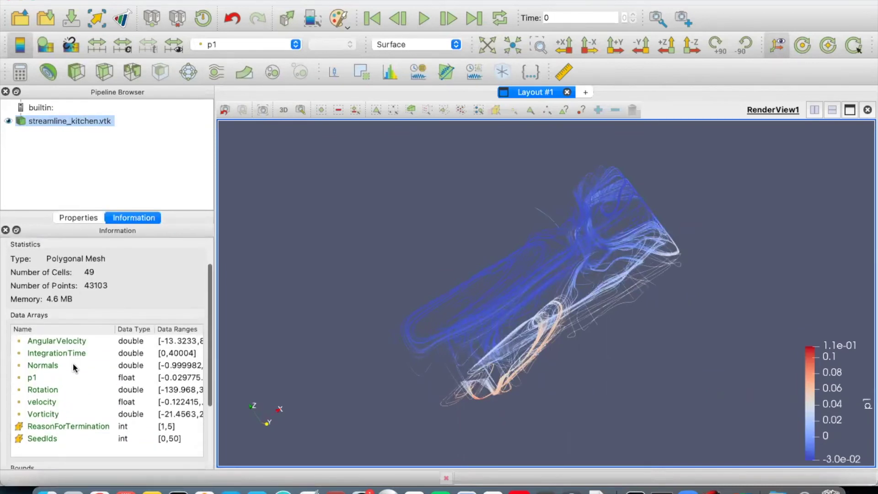
{"action": "left_click", "coordinate": [75, 222]}
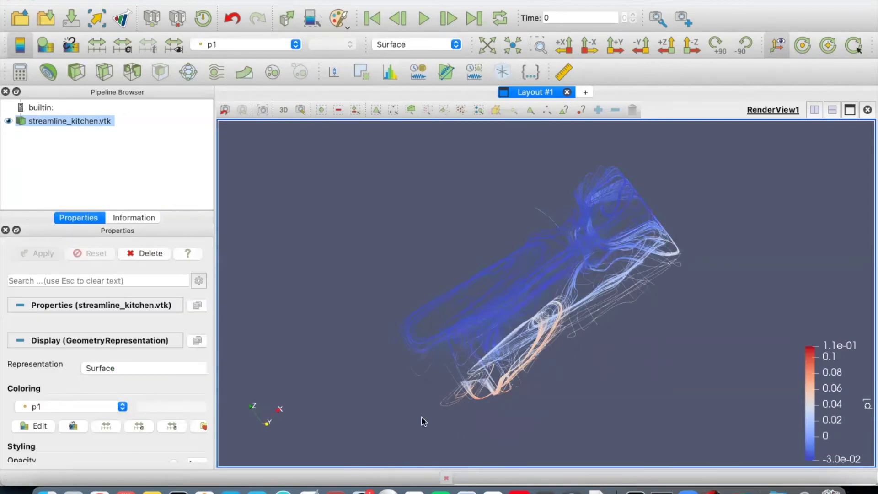
Bring back streamline_exampleKitchen.cpp in VS Code and scroll through the stream tracer source
{"action": "left_click", "coordinate": [411, 492]}
{"action": "scroll", "coordinate": [412, 238], "scroll_direction": "up", "scroll_amount": 2}
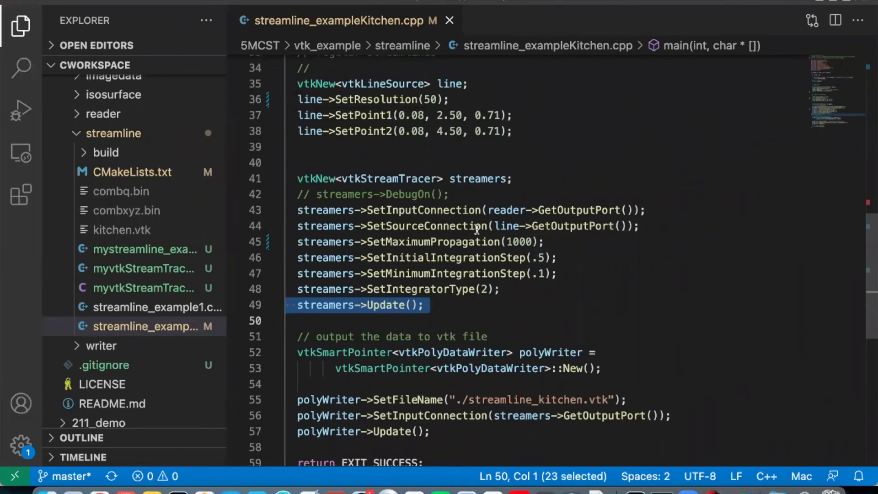
{"action": "scroll", "coordinate": [476, 229], "scroll_direction": "up", "scroll_amount": 2}
{"action": "scroll", "coordinate": [476, 230], "scroll_direction": "up", "scroll_amount": 5}
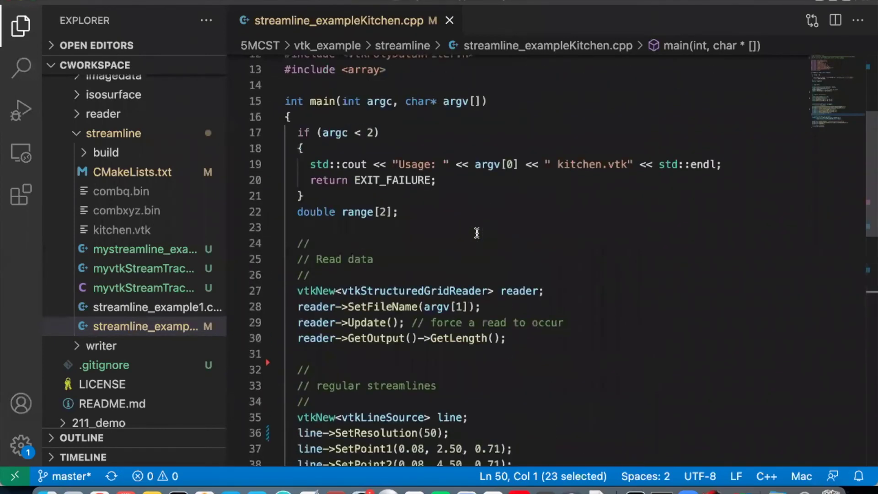
{"action": "scroll", "coordinate": [477, 234], "scroll_direction": "down", "scroll_amount": 12}
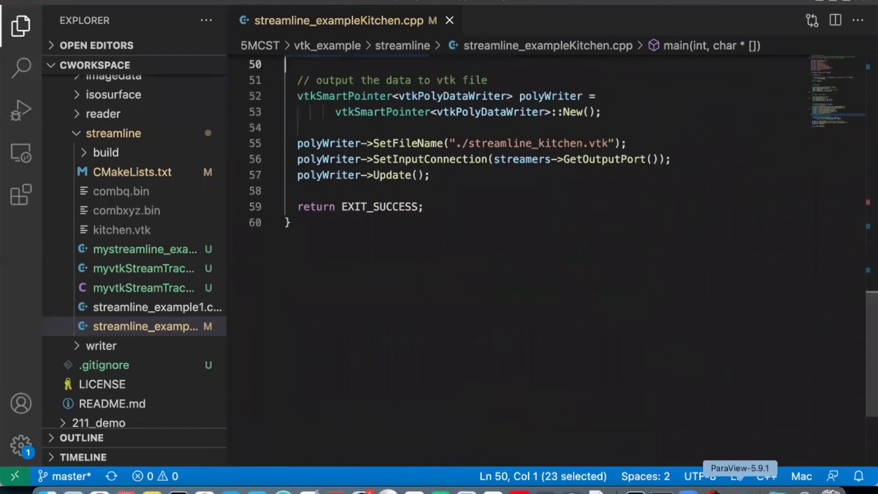